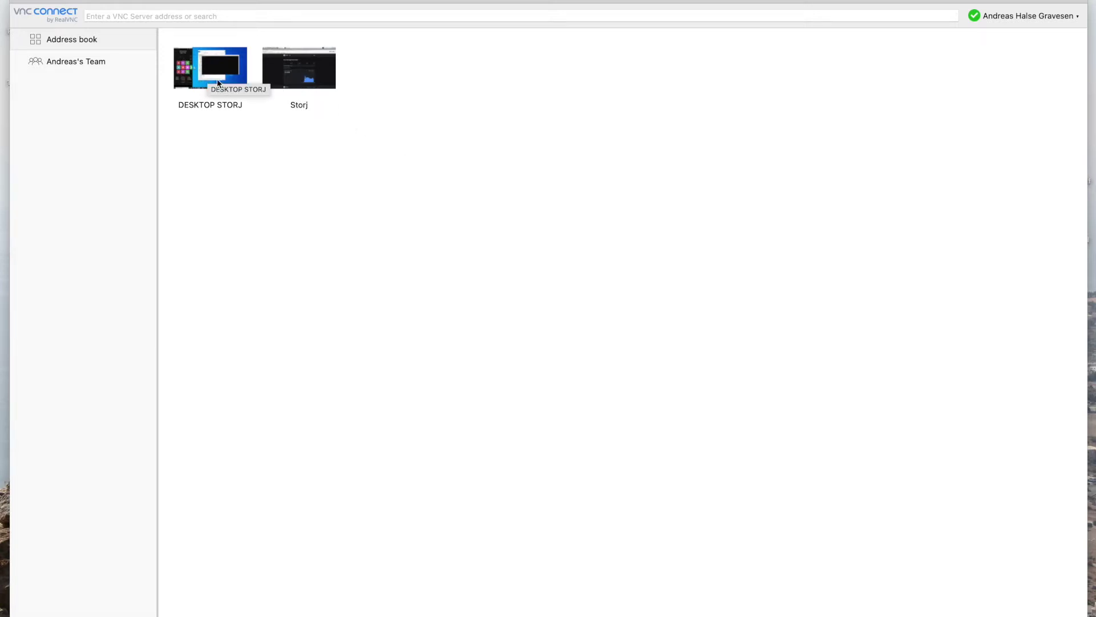
Start a remote VNC session to the Storj Raspberry Pi from the address book.
double_click(295, 84)
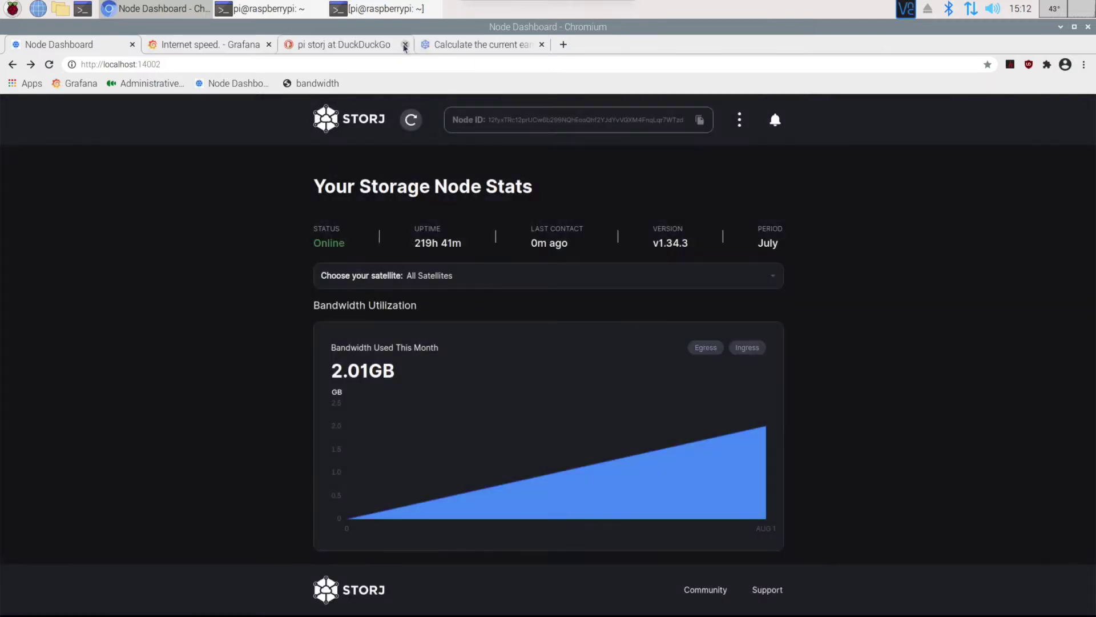
Close the Administrative Console and DuckDuckGo tabs and scroll through the node stats.
click(405, 46)
click(405, 45)
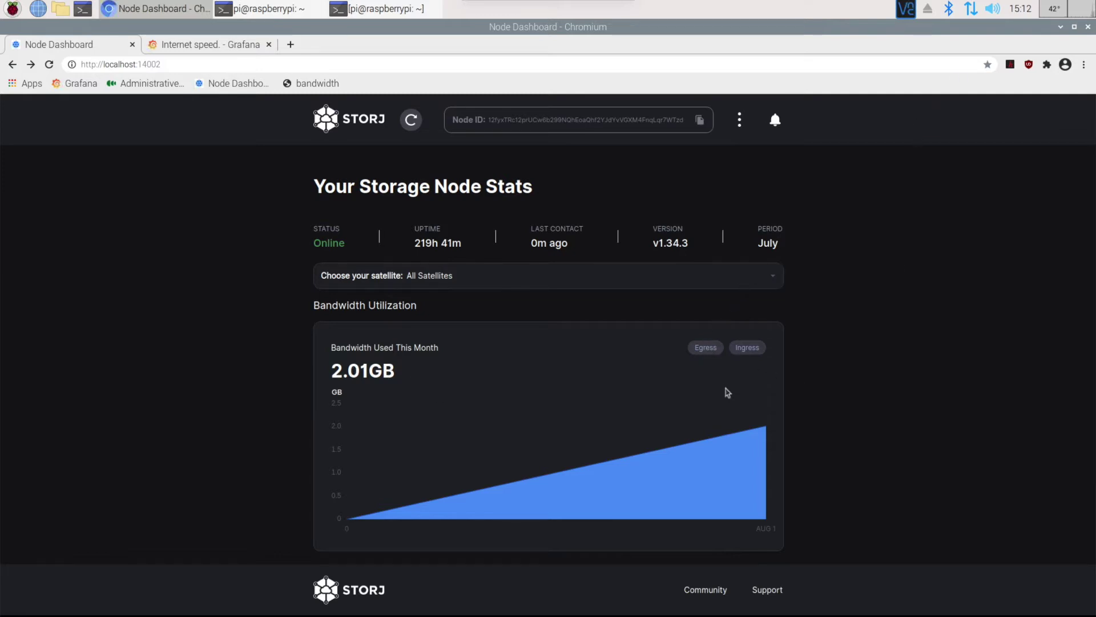
scroll(834, 439, down, 1)
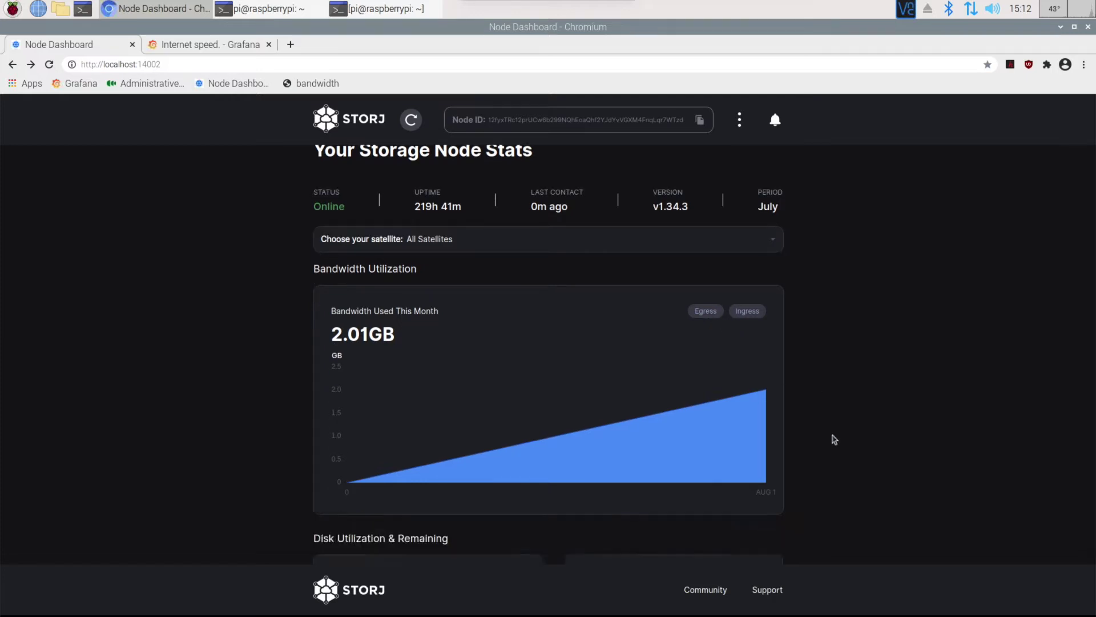
scroll(834, 440, down, 4)
scroll(834, 439, down, 1)
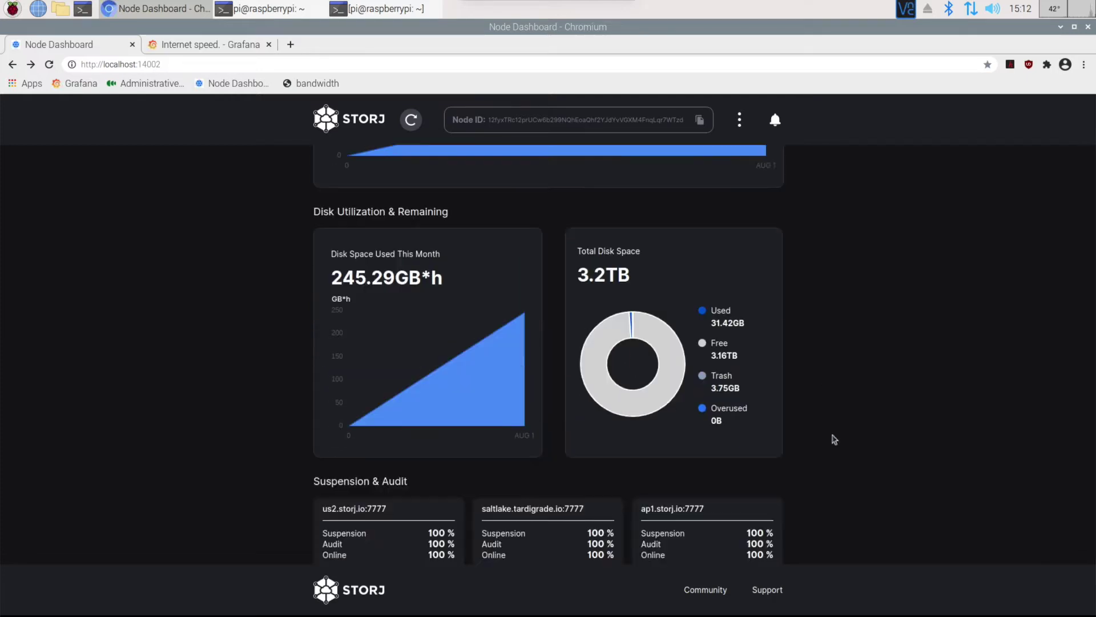
scroll(835, 440, down, 3)
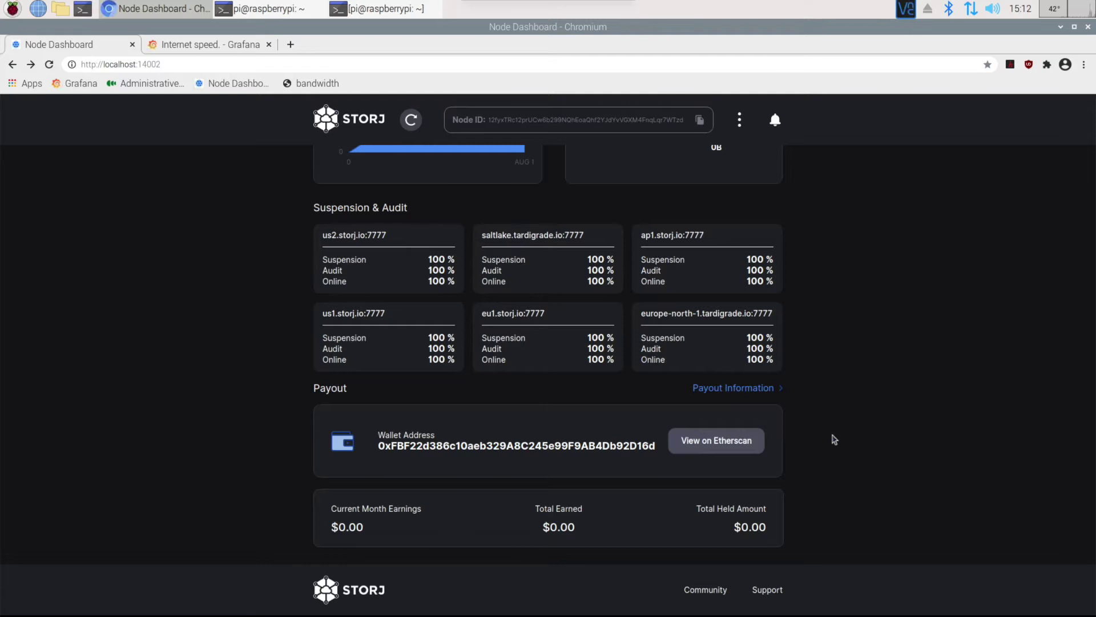
scroll(835, 439, up, 2)
scroll(834, 439, up, 1)
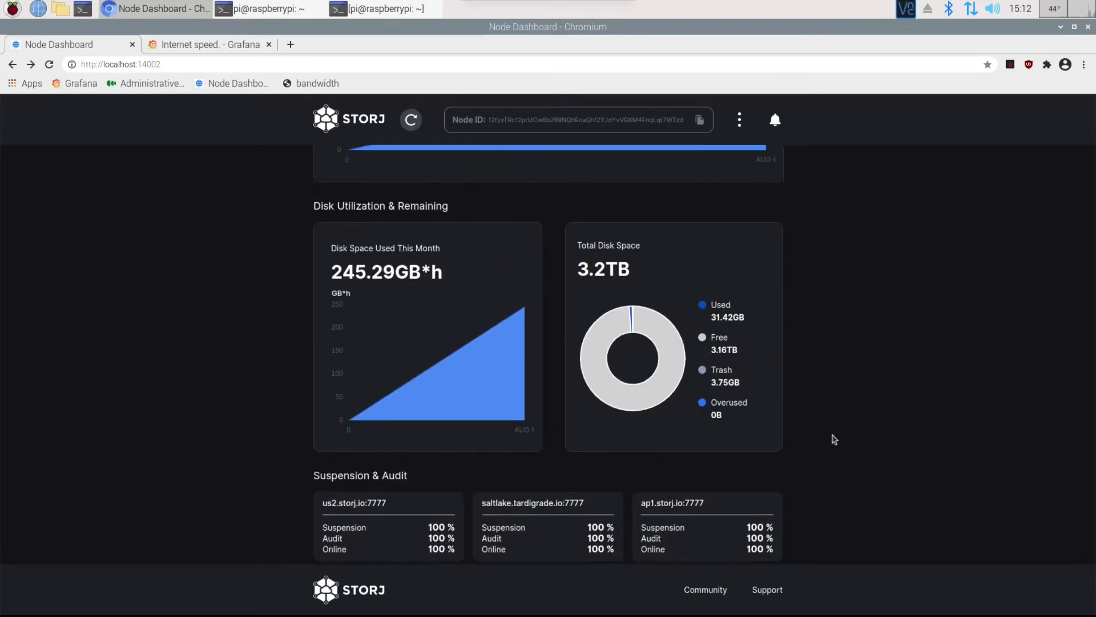
scroll(835, 439, up, 1)
scroll(834, 439, up, 3)
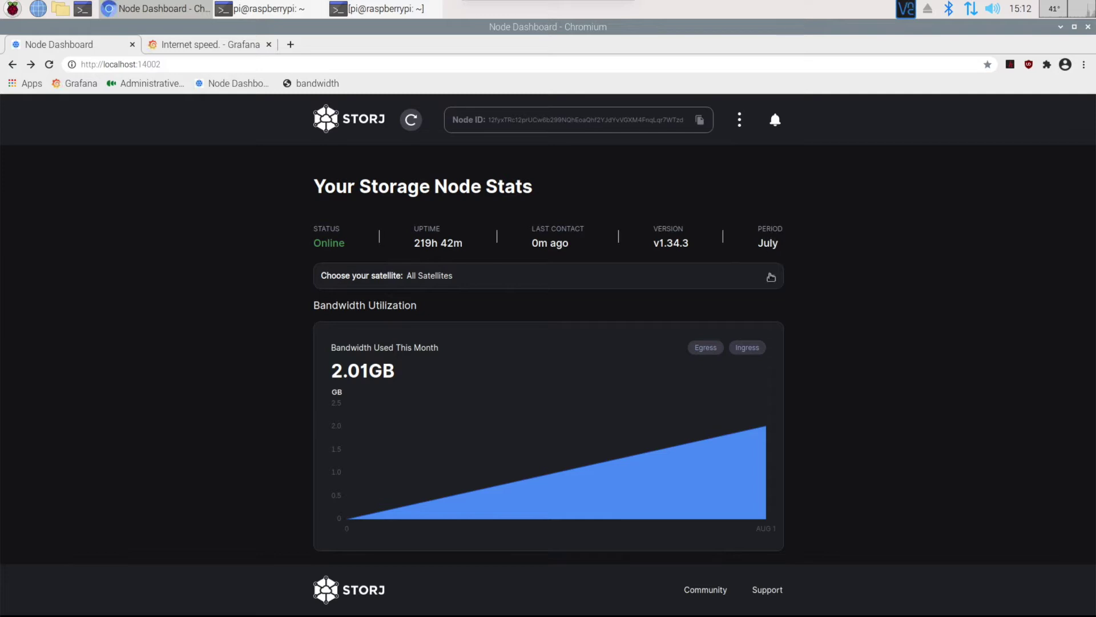
Open and close the satellite list unchanged, scroll to disk utilization, and launch the file manager.
click(775, 278)
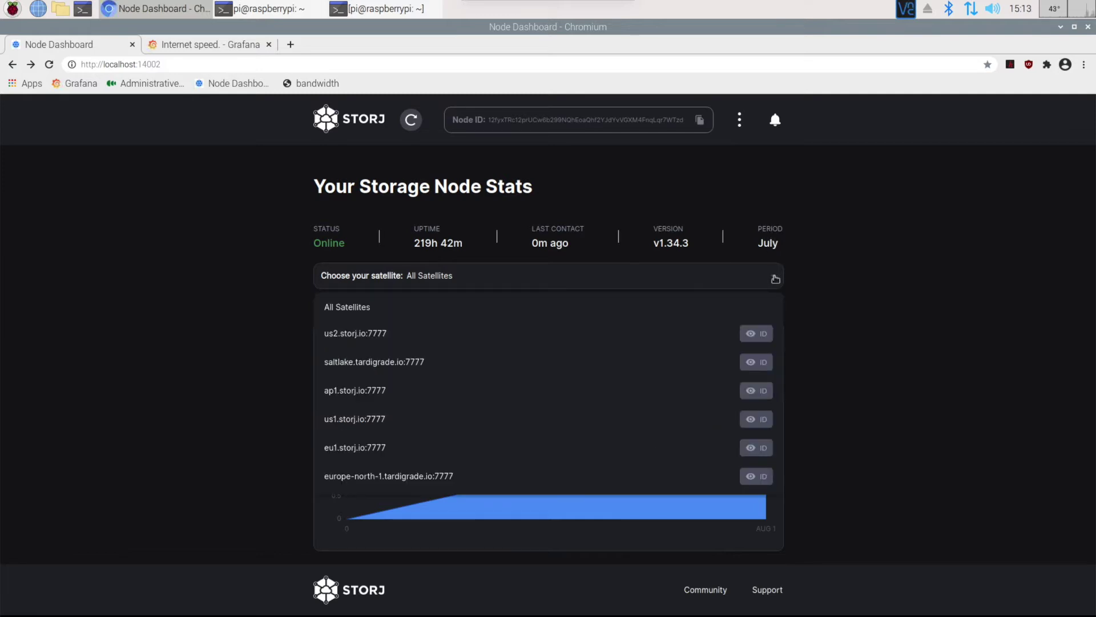
click(776, 279)
mouse_move(765, 428)
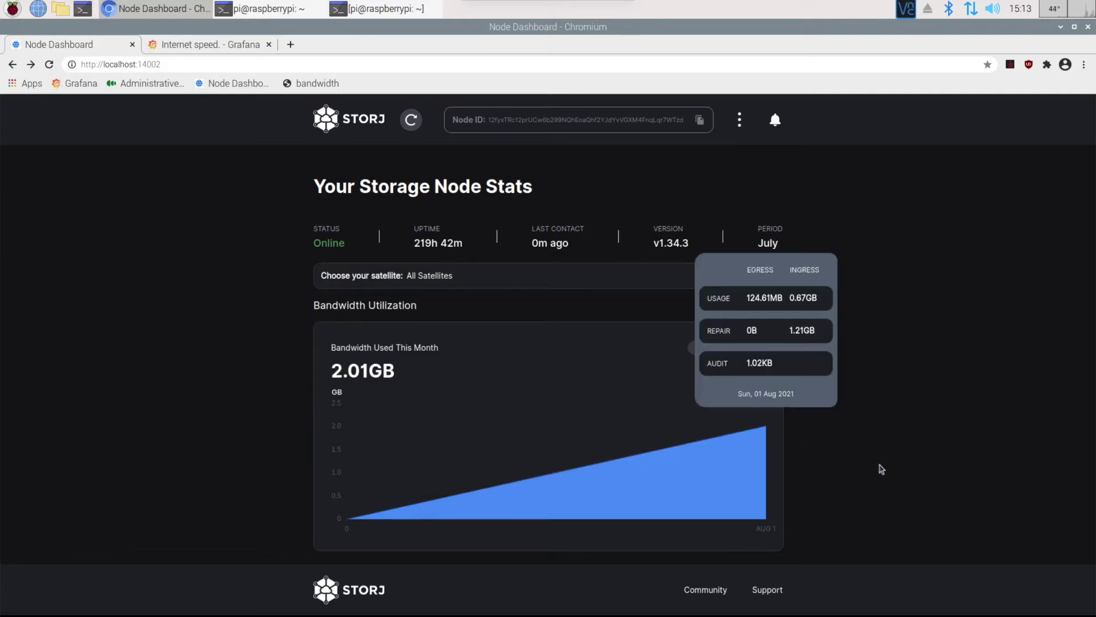
scroll(880, 464, down, 1)
scroll(880, 464, down, 1)
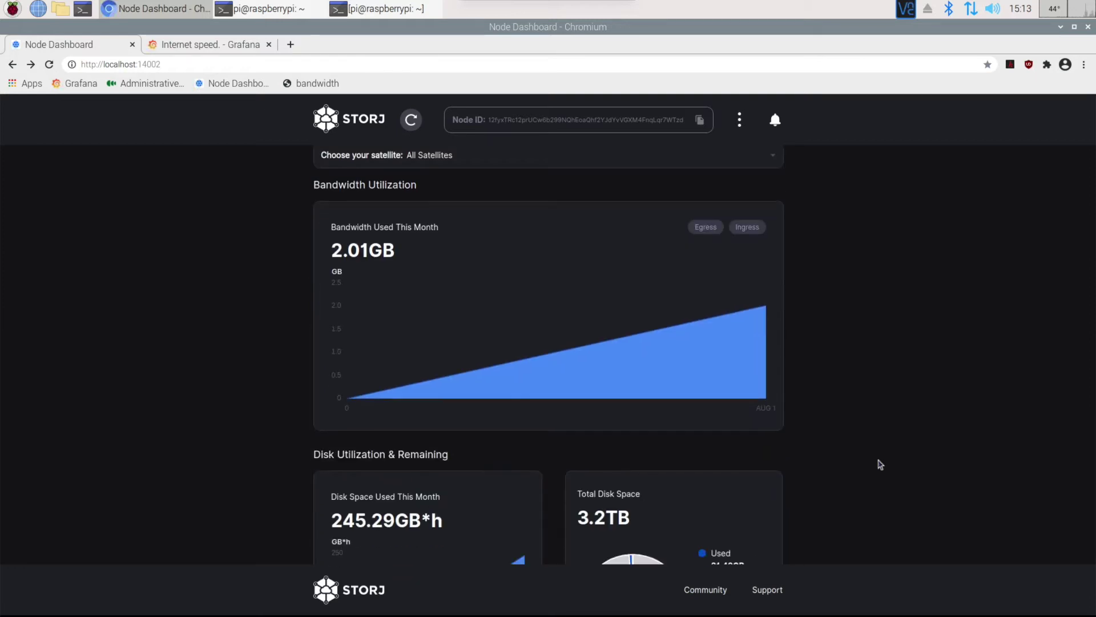
scroll(879, 464, down, 3)
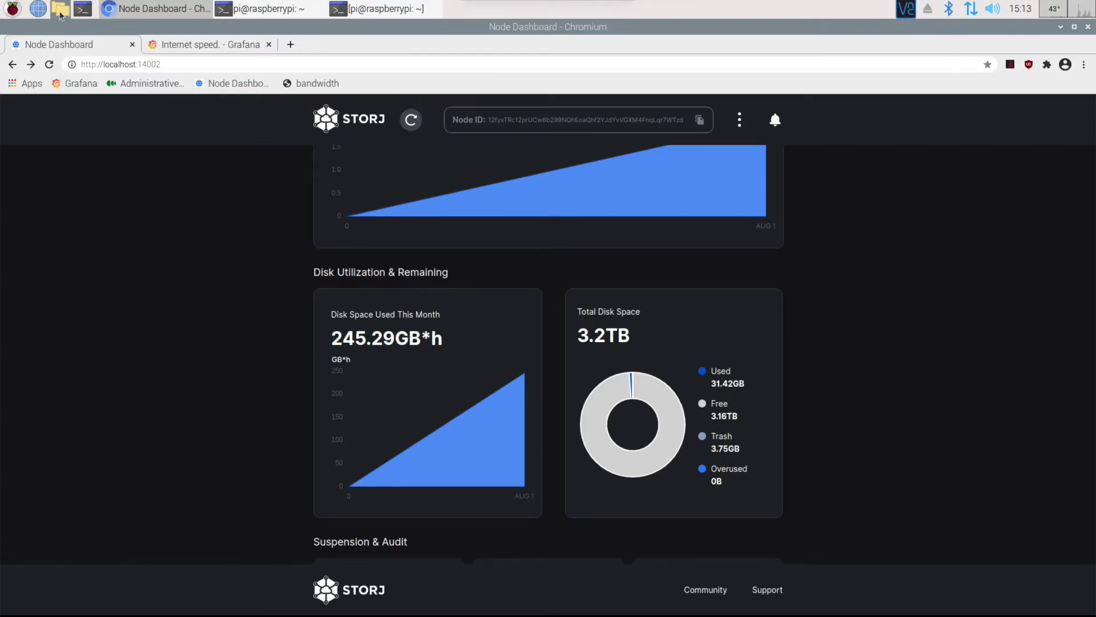
click(60, 8)
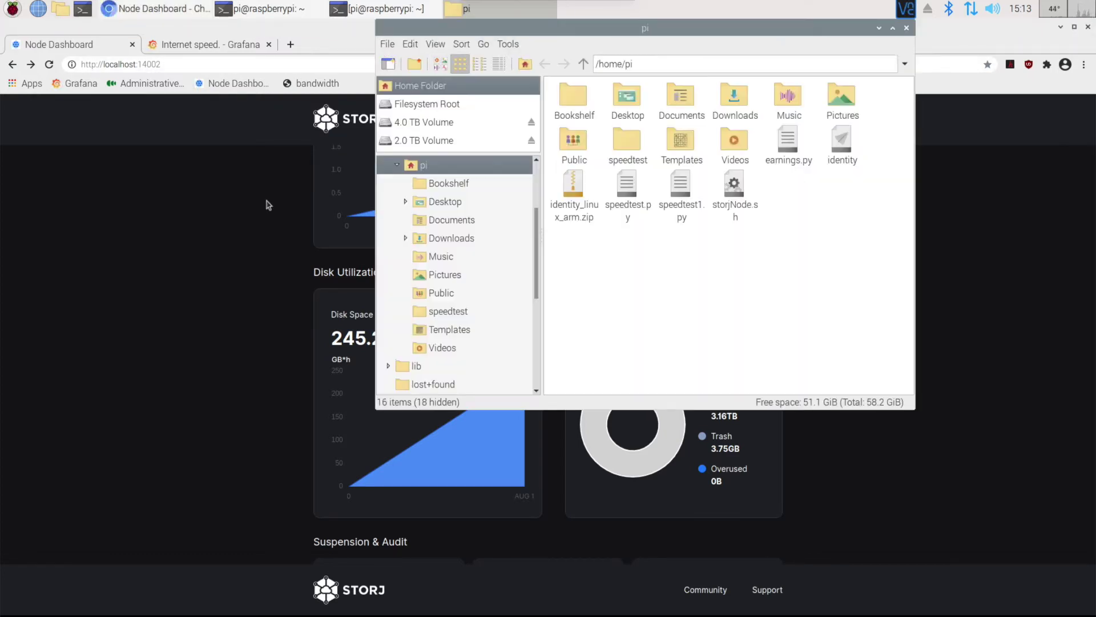
Browse the 4.0 TB and 2.0 TB volumes, return to the 4.0 TB volume, and minimize the file manager.
click(448, 124)
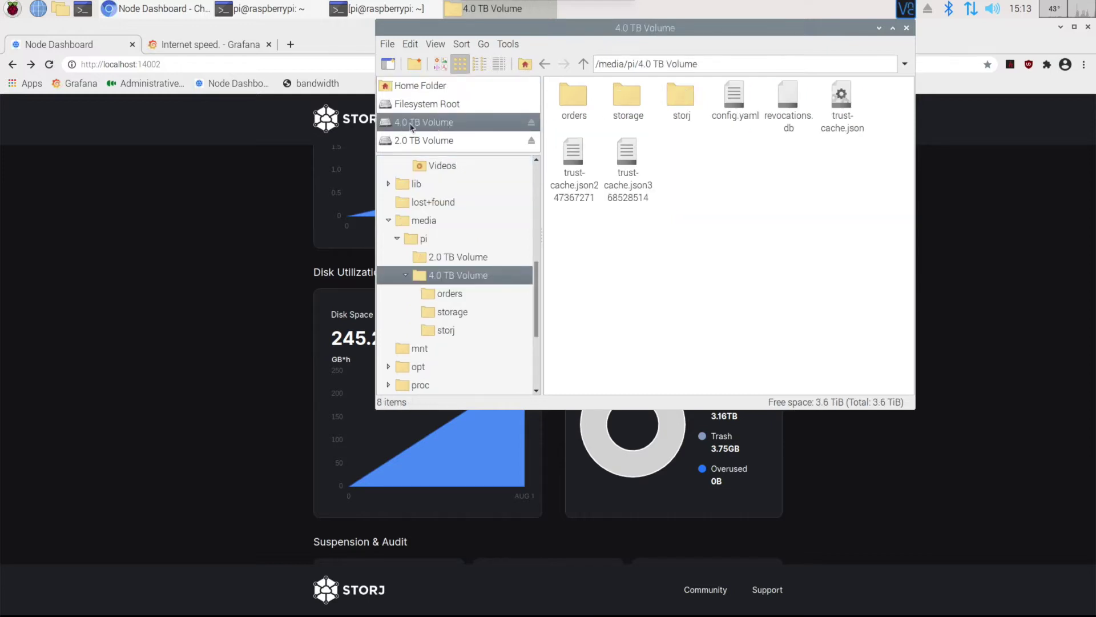
click(447, 144)
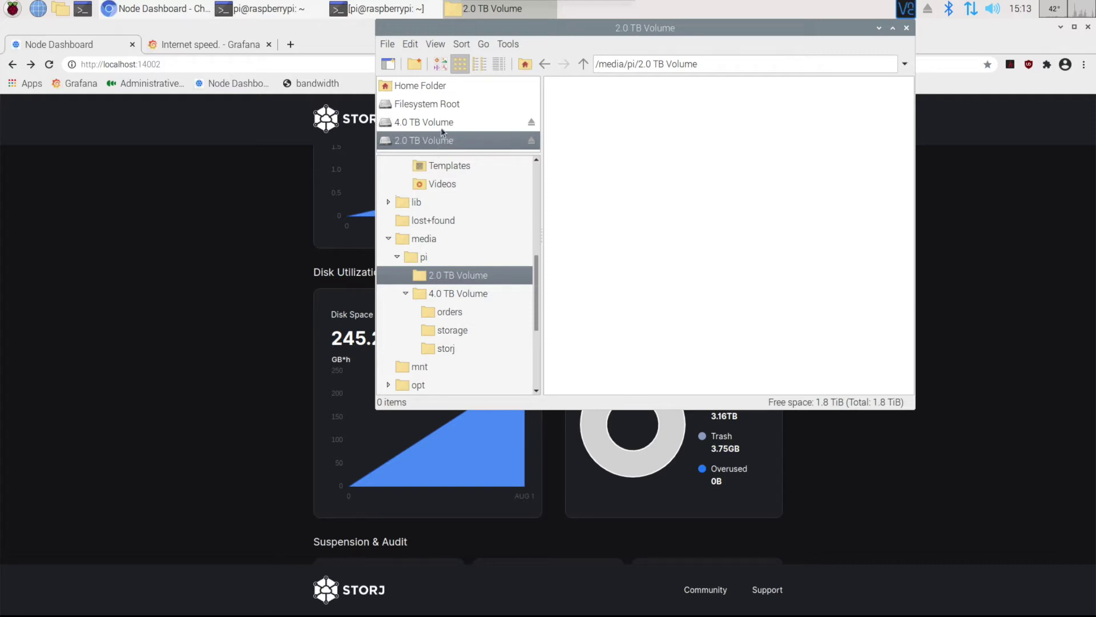
click(445, 123)
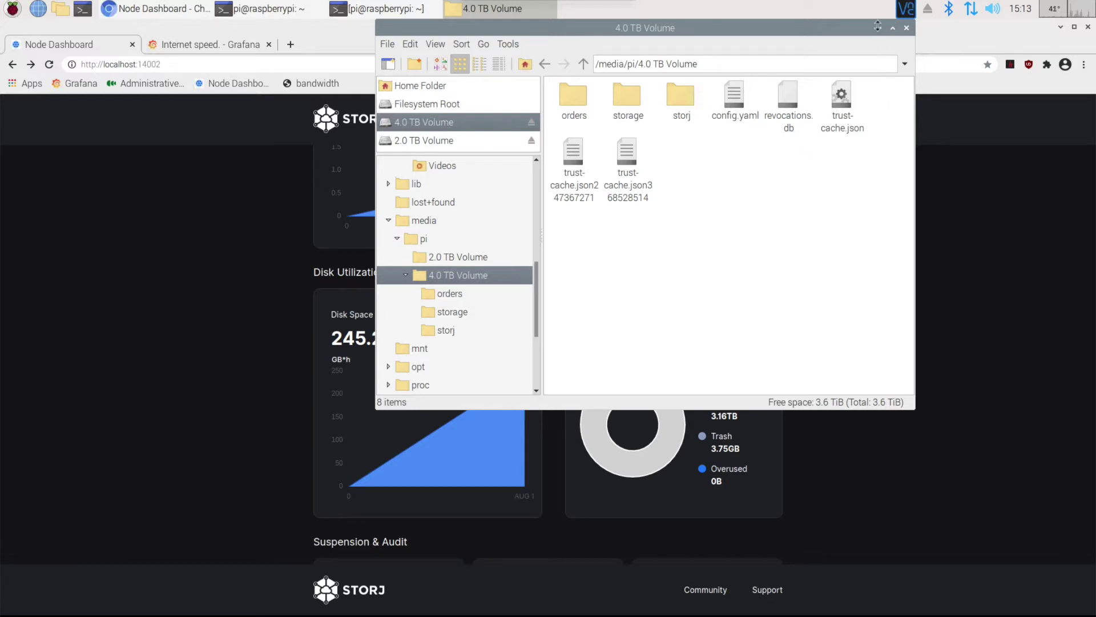
click(878, 31)
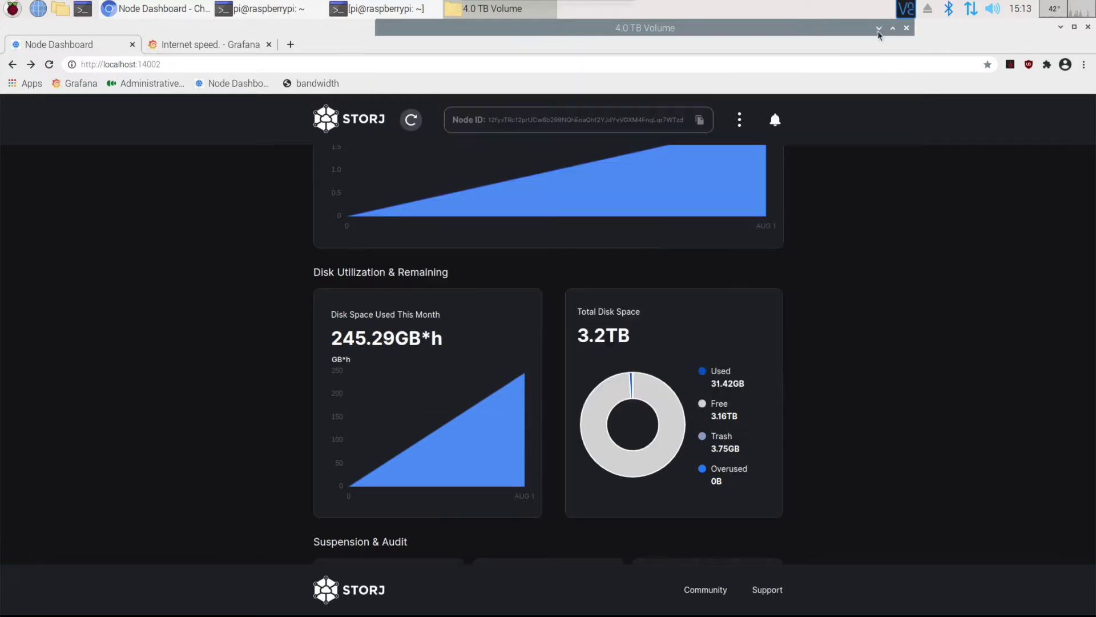
Rerun earnings.py for August 2021 (~$0.17 estimated) and select the europe-north-1 vetting count.
click(390, 12)
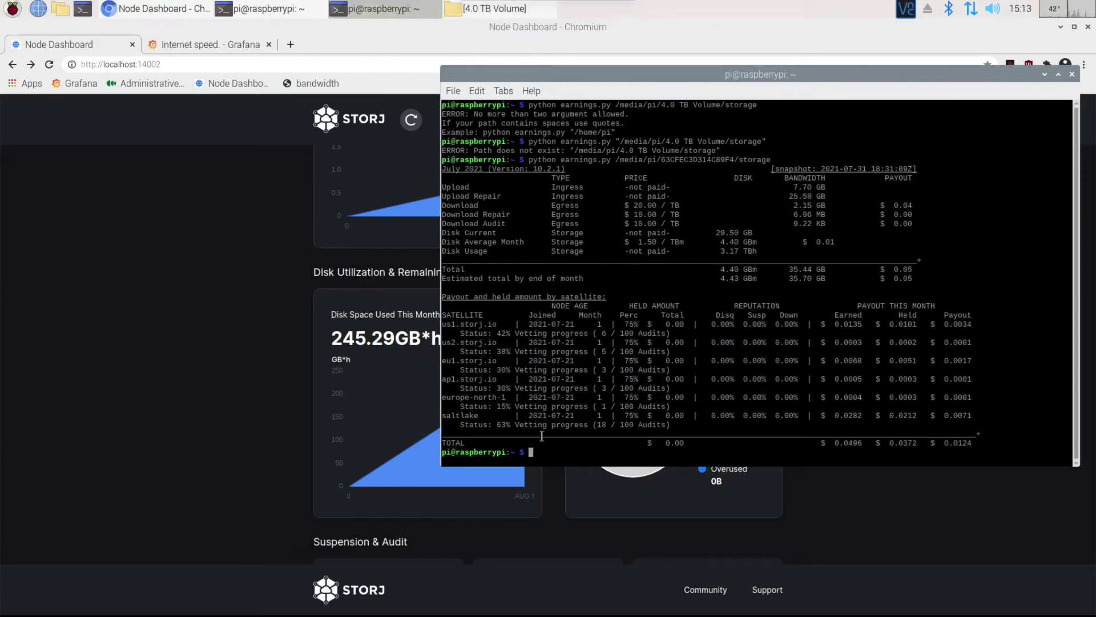
key(Up)
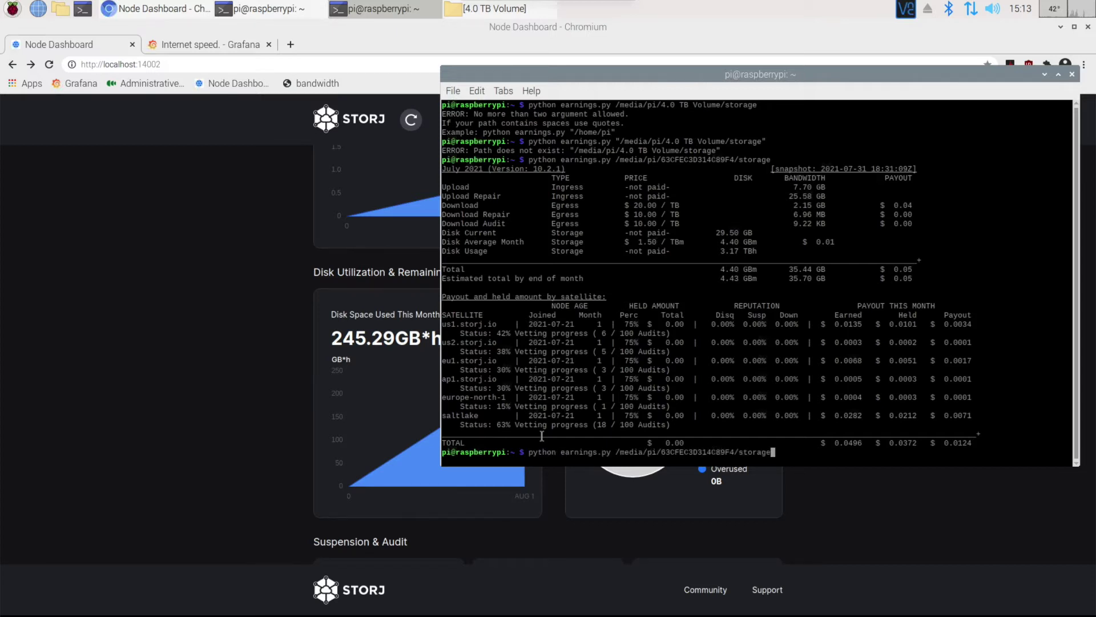
key(Return)
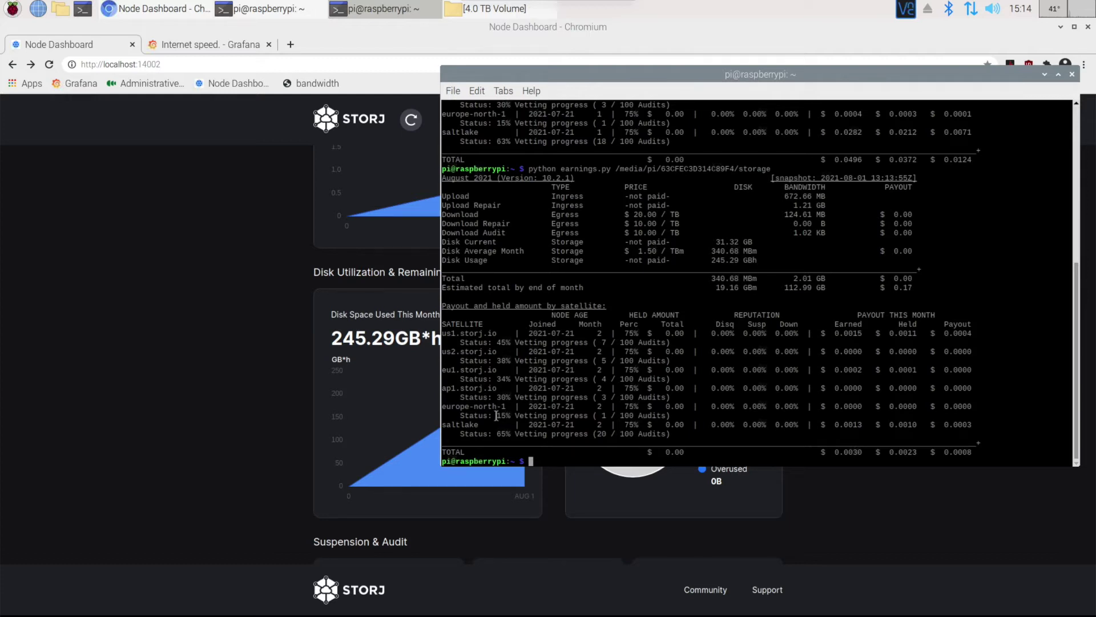
drag(601, 415, 634, 416)
Raise the speedtest terminal, view enclosure photo IMG_0322.JPG in Preview, then close it.
click(1044, 75)
click(297, 13)
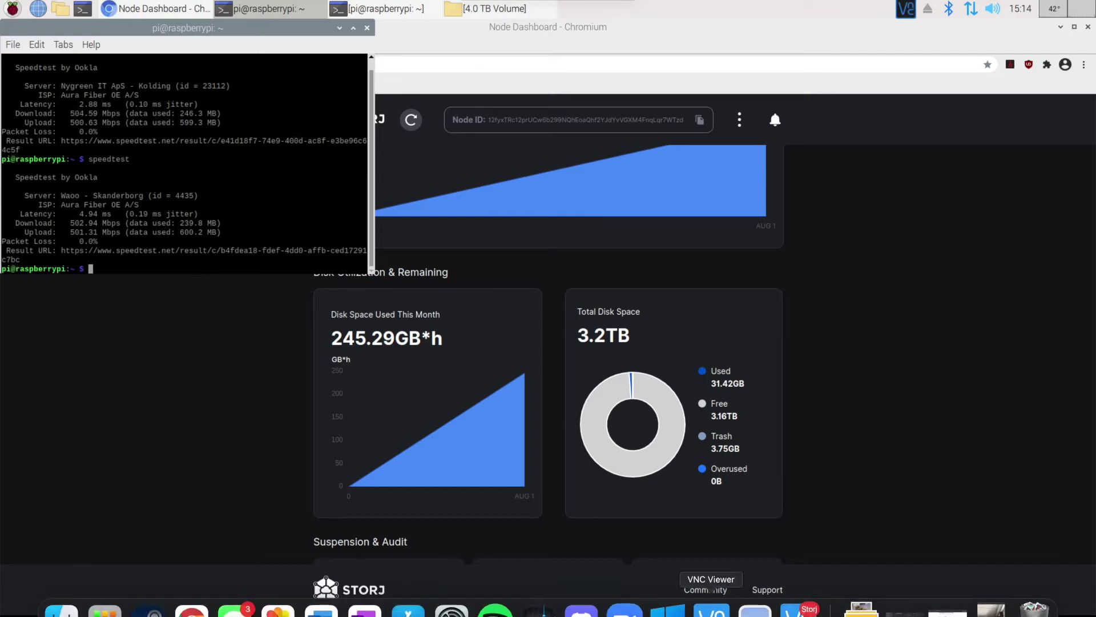
click(991, 609)
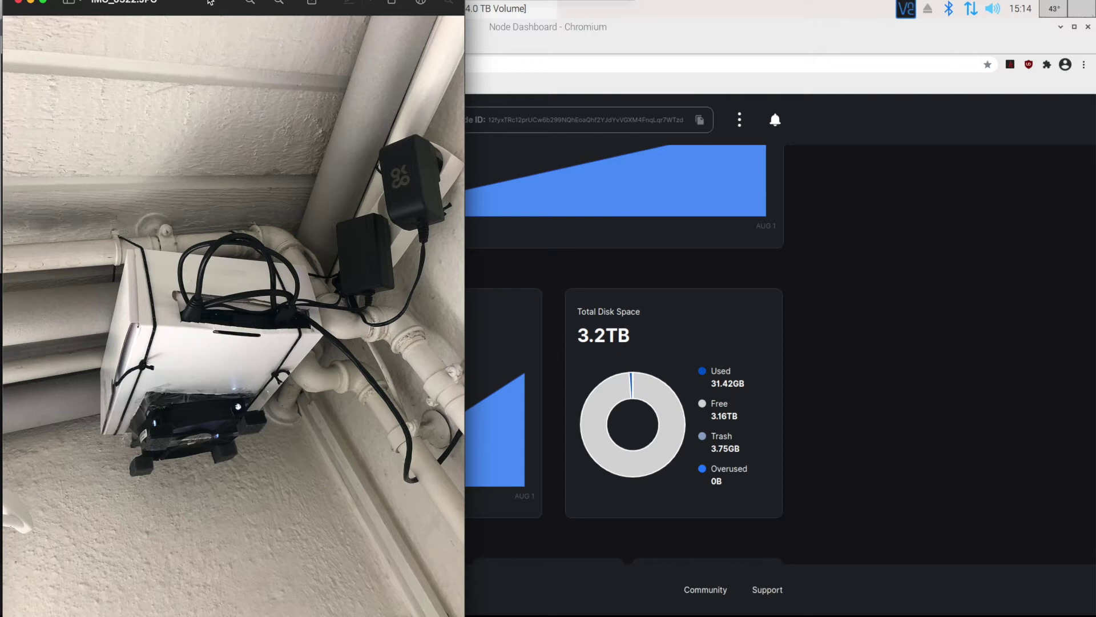
drag(211, 2, 513, 4)
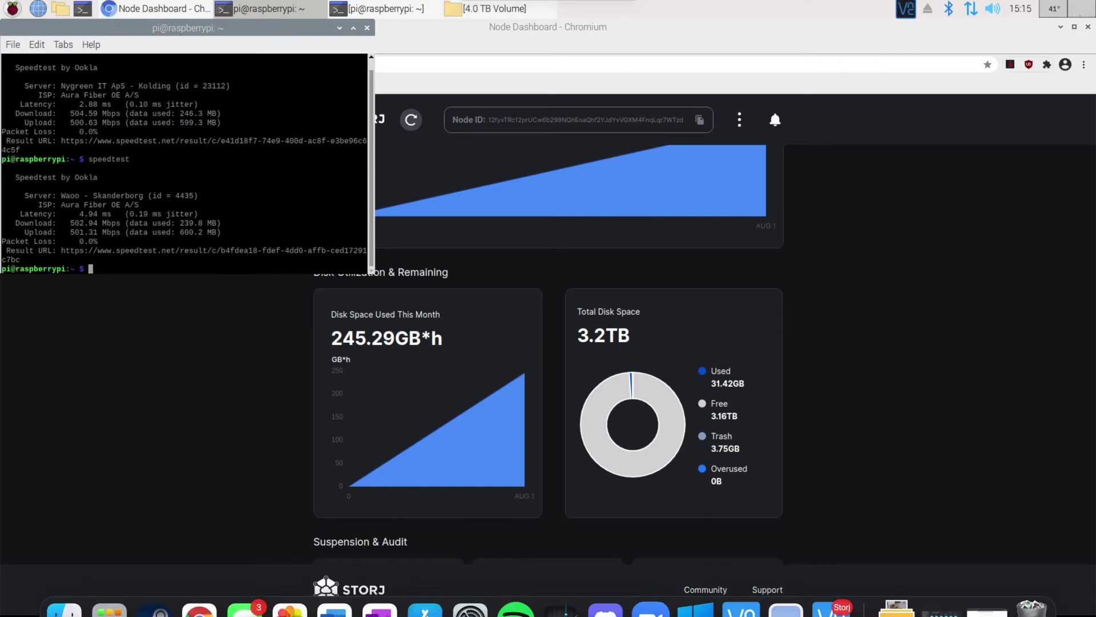
mouse_move(786, 610)
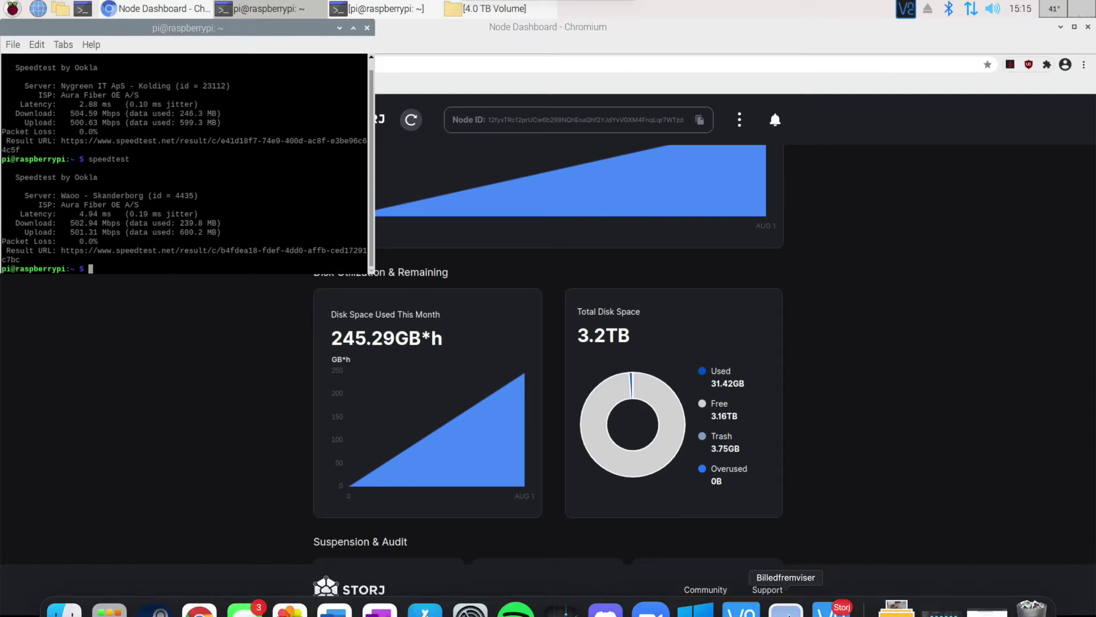
click(786, 610)
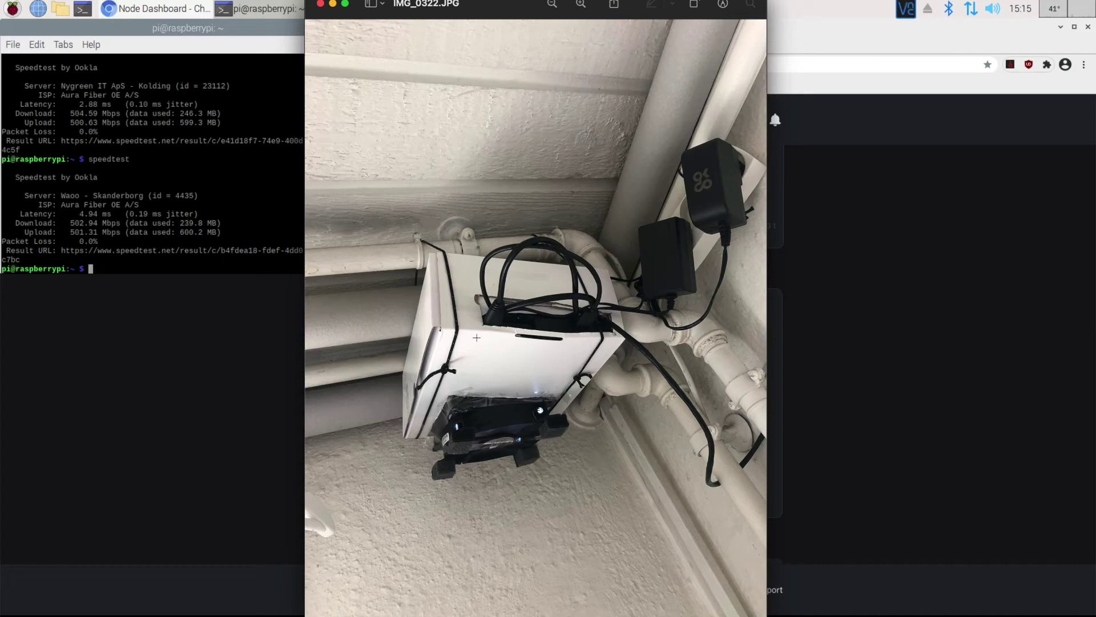
click(321, 4)
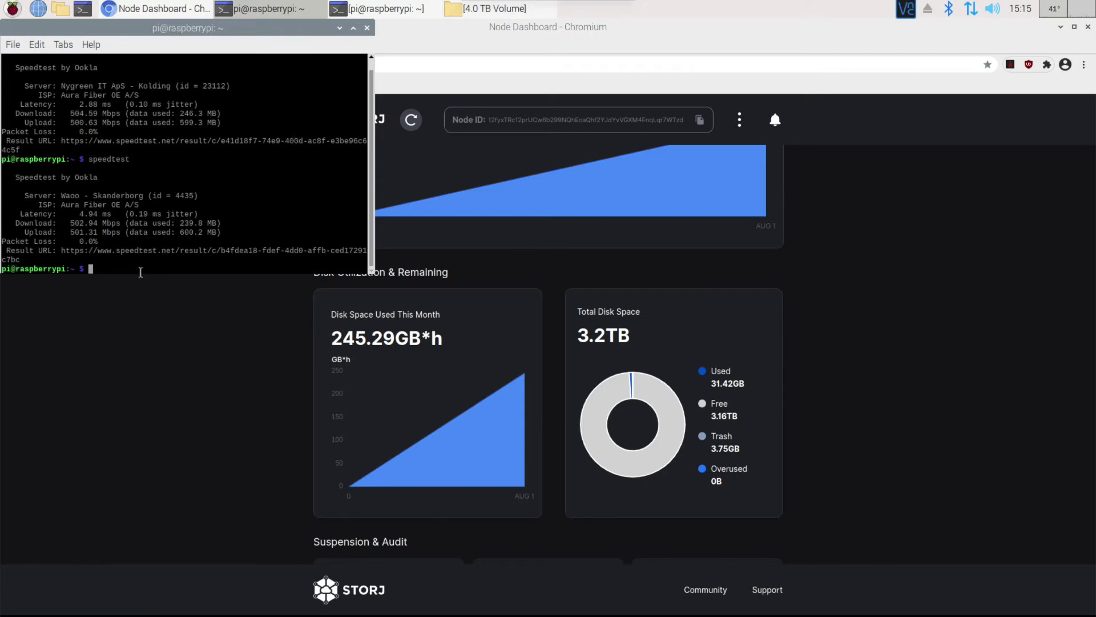
key(Up)
Rerun the speedtest (~502 Mbps down, 501 up) and minimize the terminal.
key(Return)
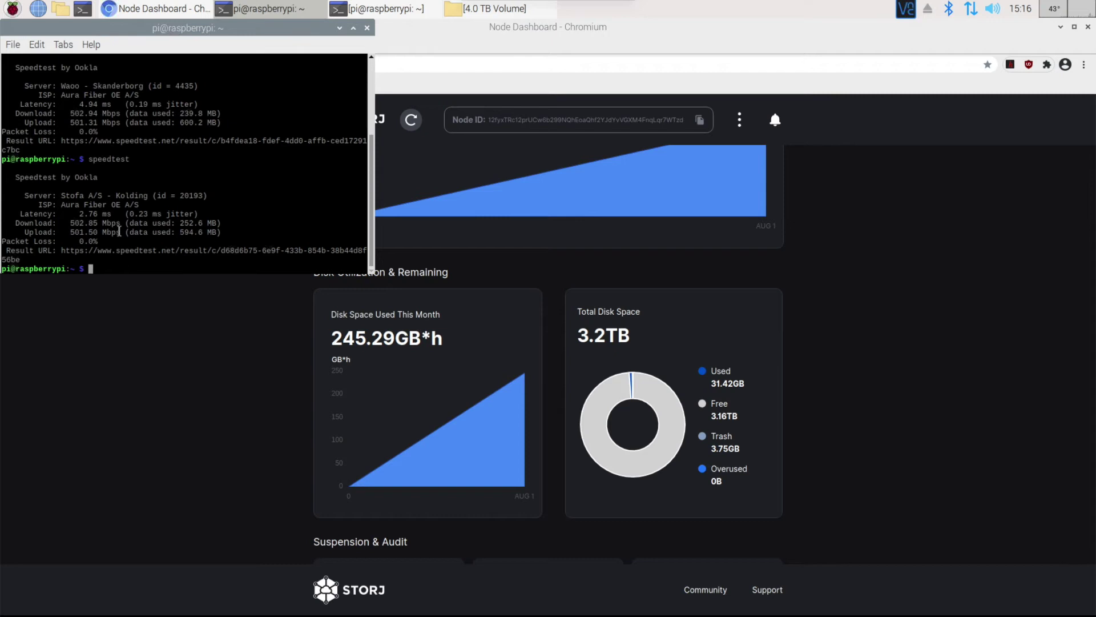
click(339, 27)
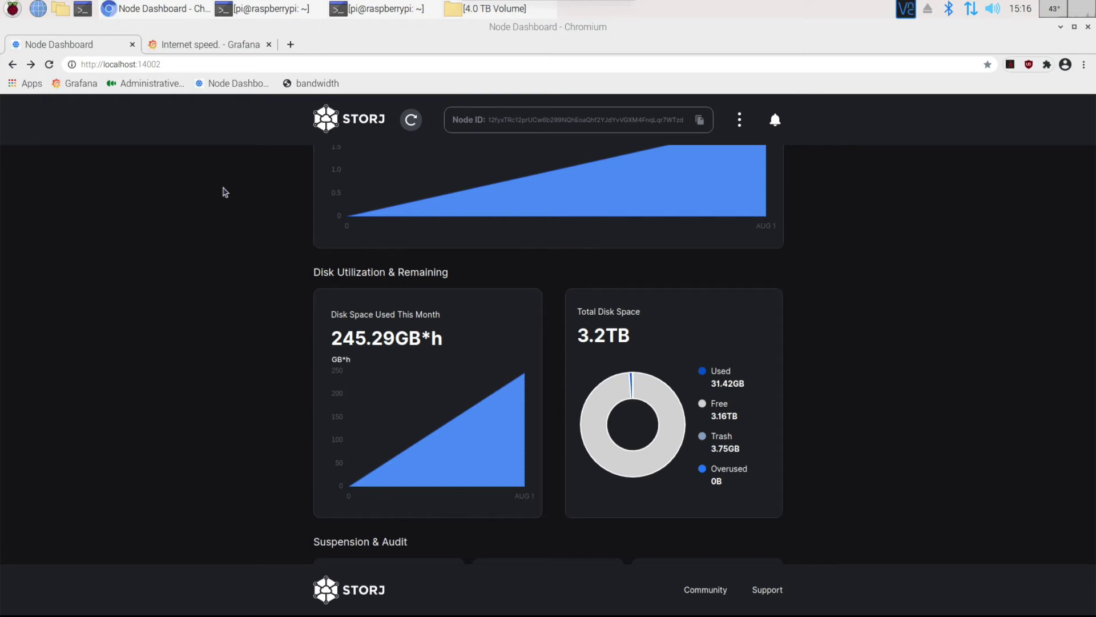
Set the Internet speed Grafana graph to the last 7 days, then the last 2 days.
click(213, 47)
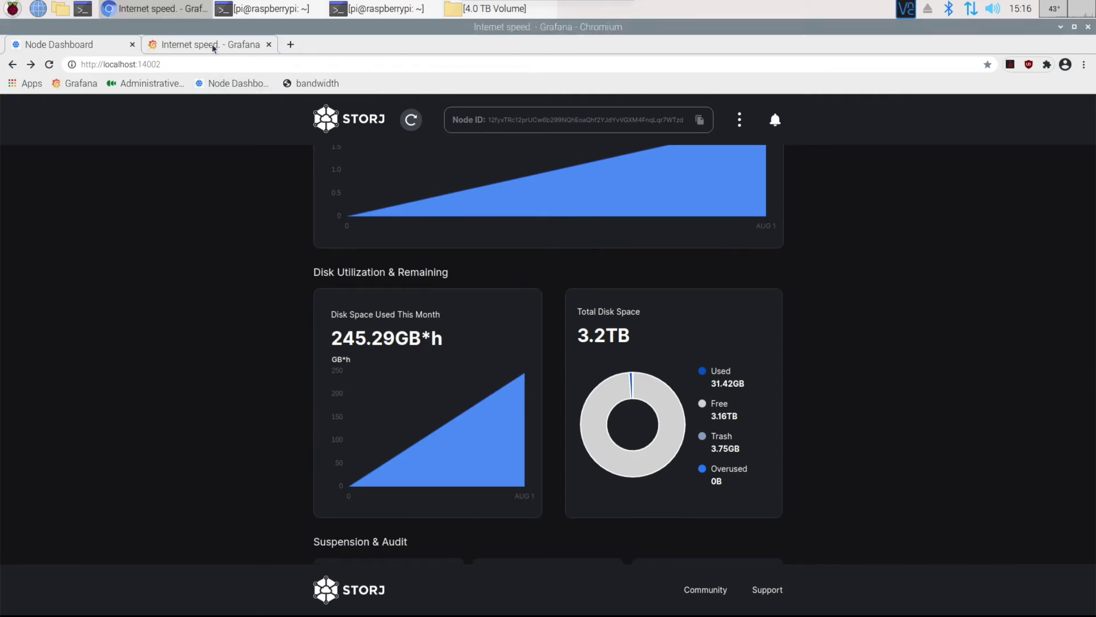
click(927, 115)
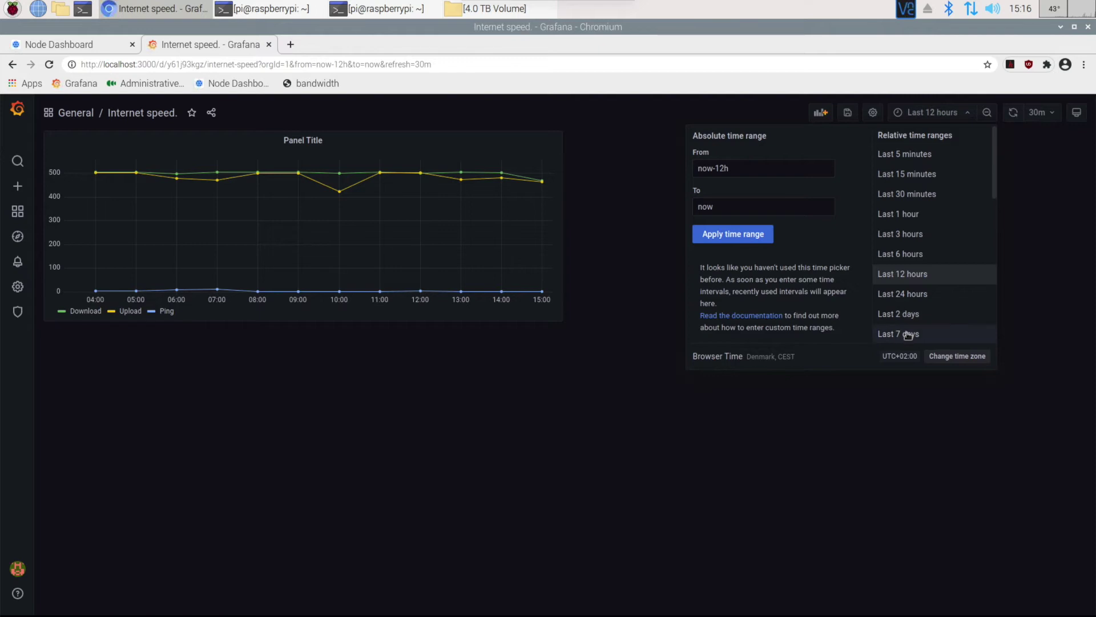
click(905, 334)
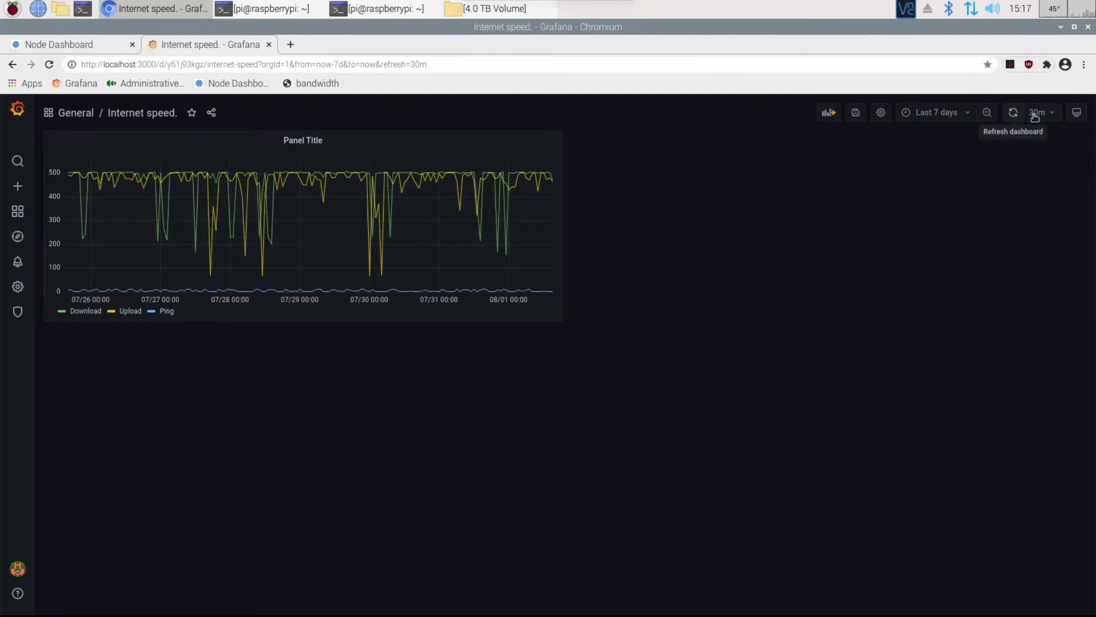
click(966, 112)
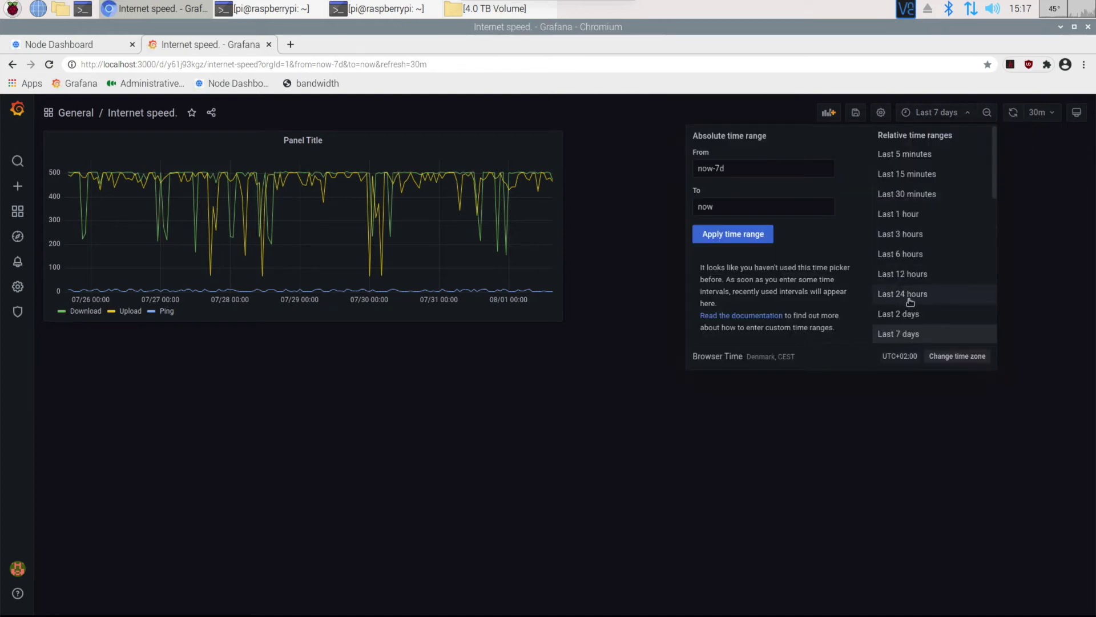
click(909, 320)
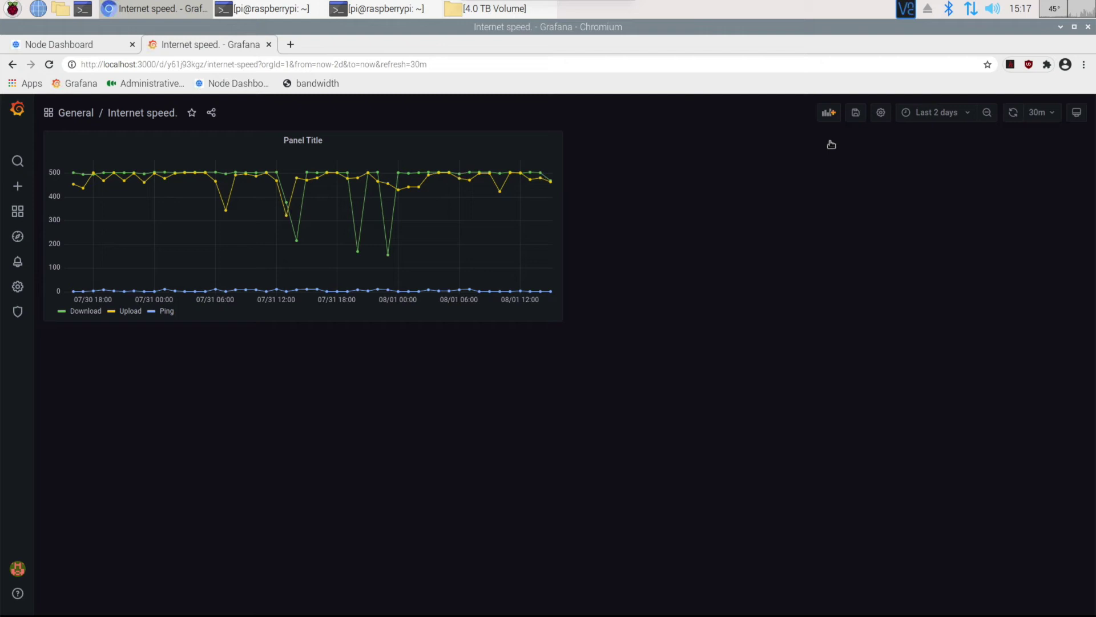
Return to the node dashboard and open the Payout Information page.
click(100, 45)
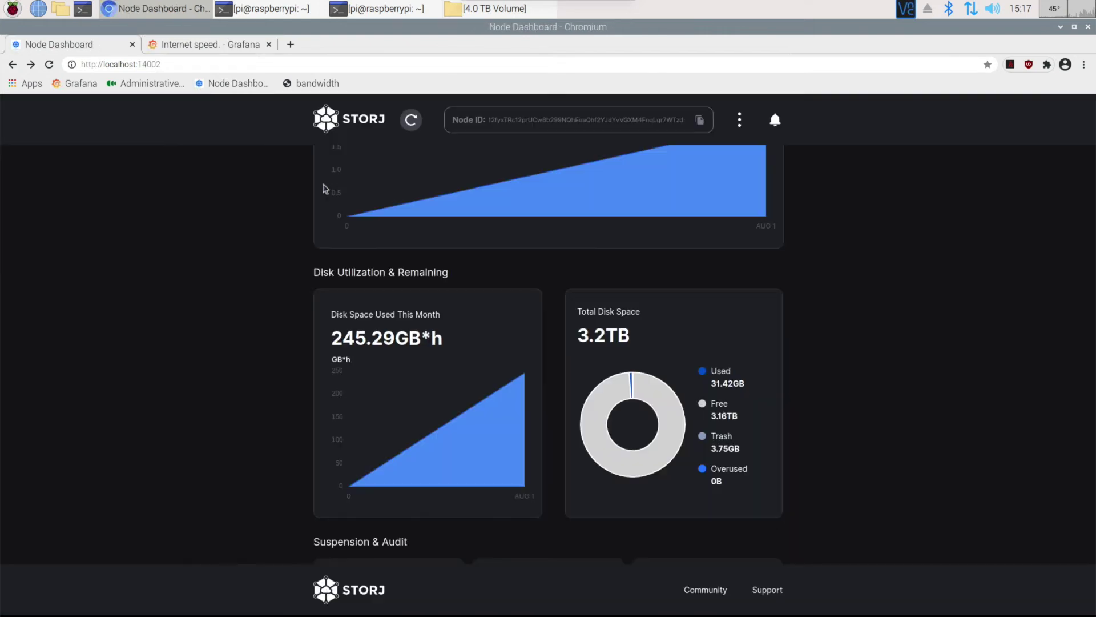
scroll(211, 358, down, 5)
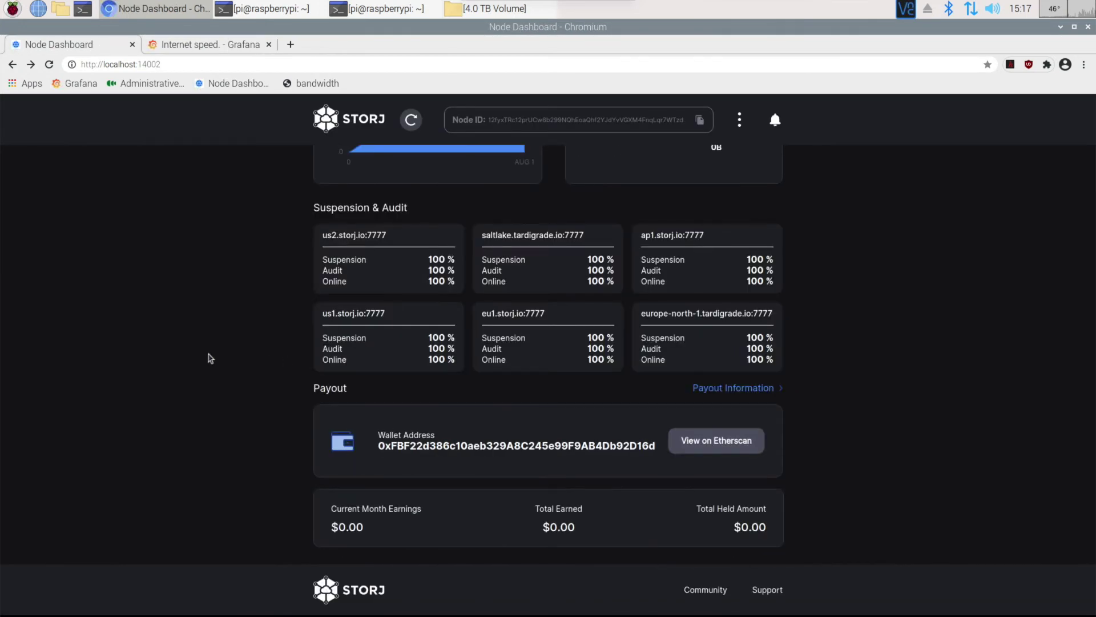
click(758, 391)
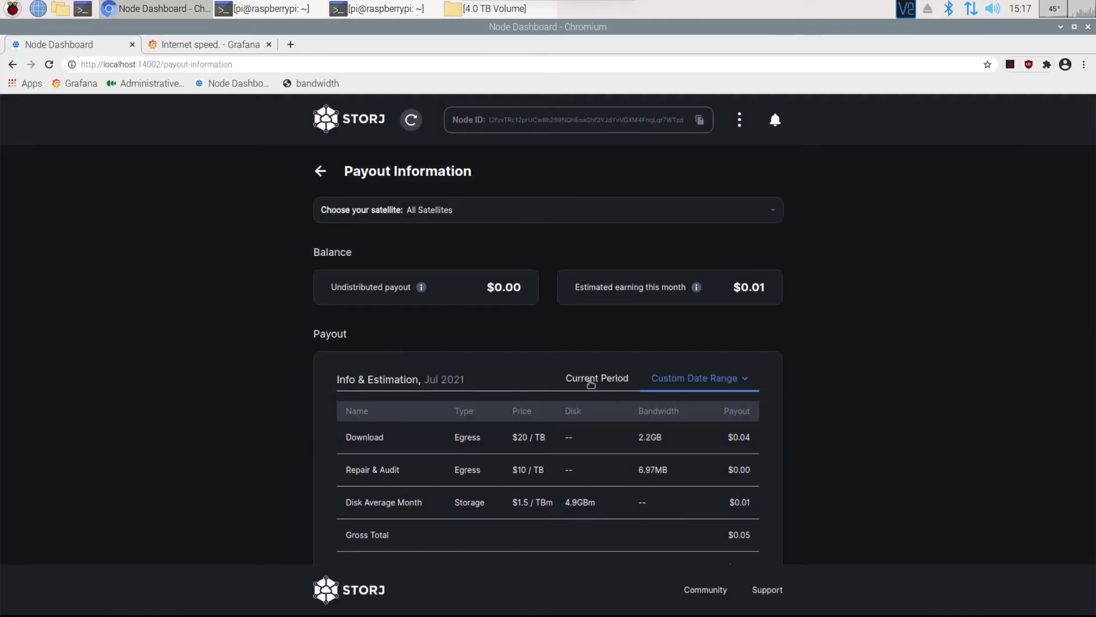
Set the payout custom date range to July 2021.
click(683, 383)
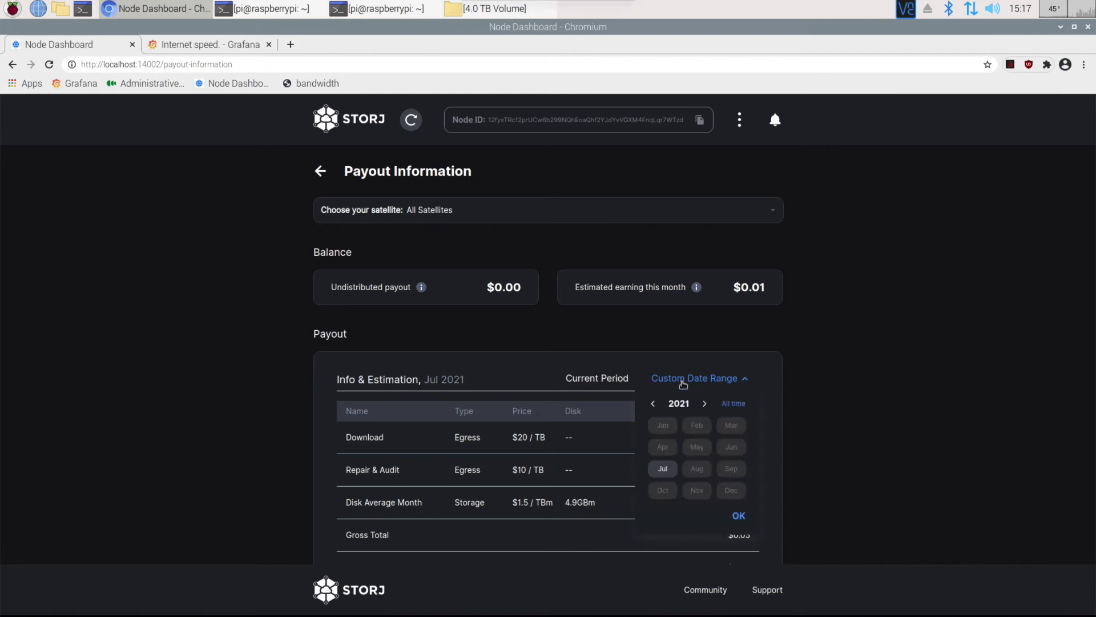
click(660, 470)
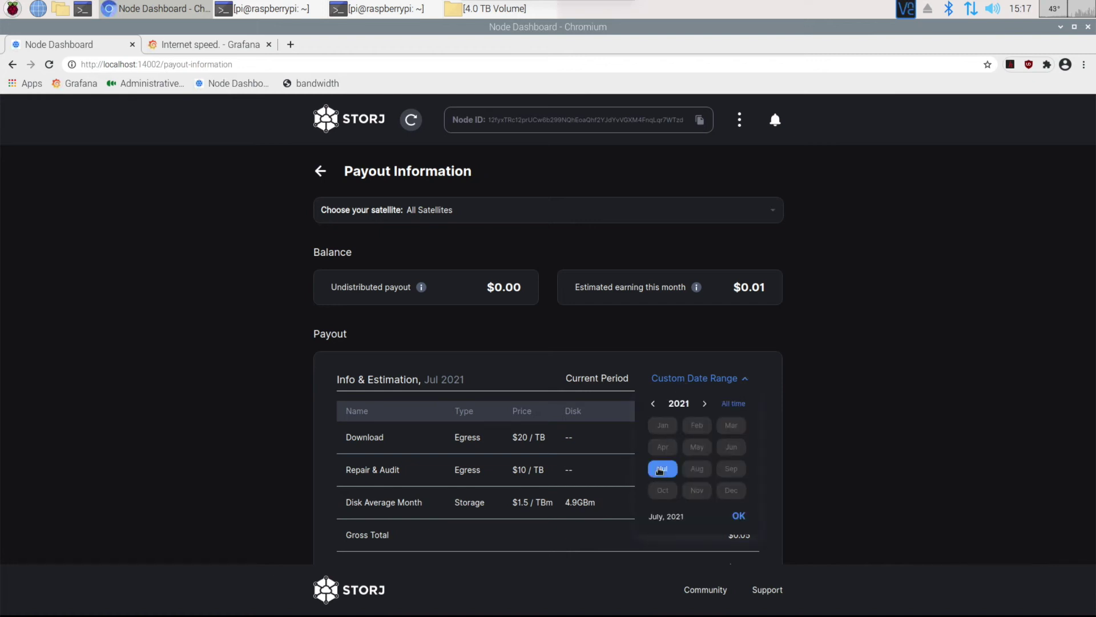
click(739, 517)
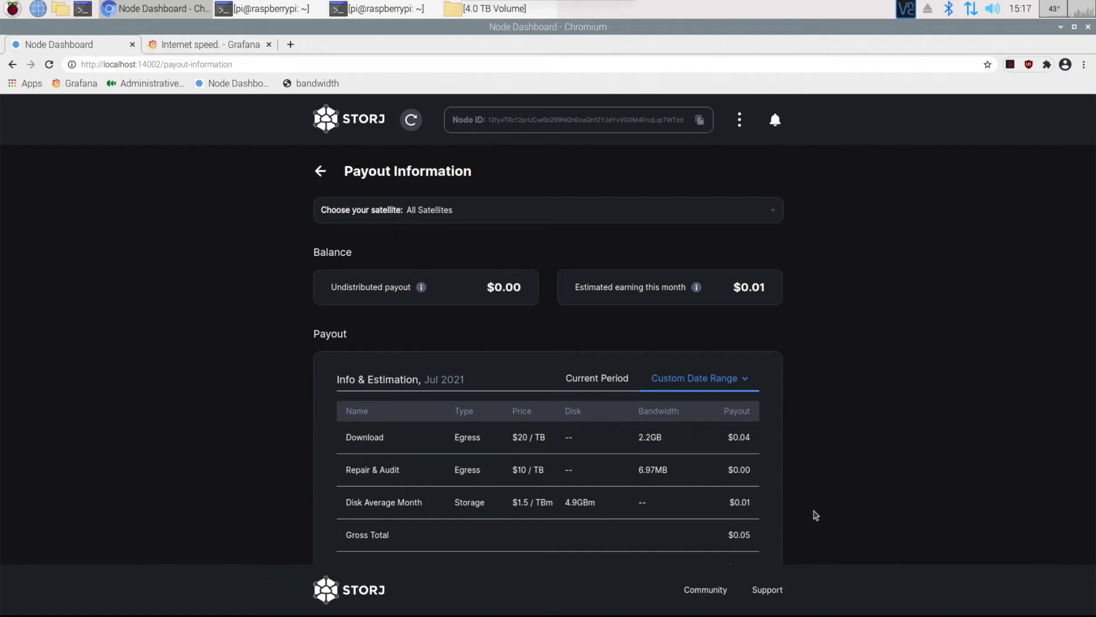
scroll(845, 485, down, 2)
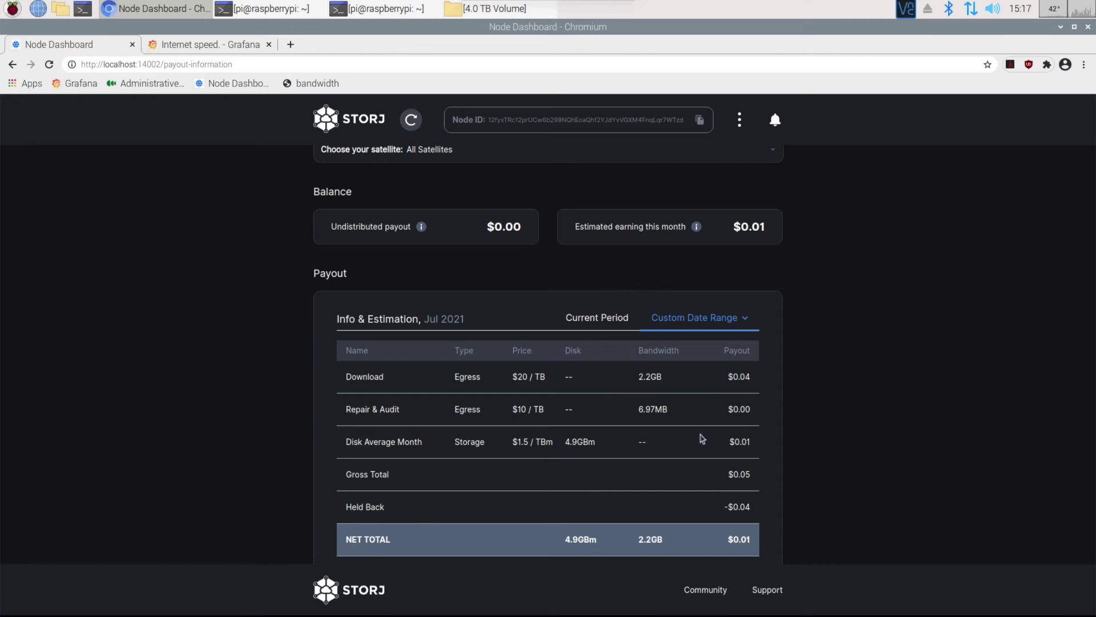
Reopen the month picker without changes, then show Current Period payouts.
click(697, 323)
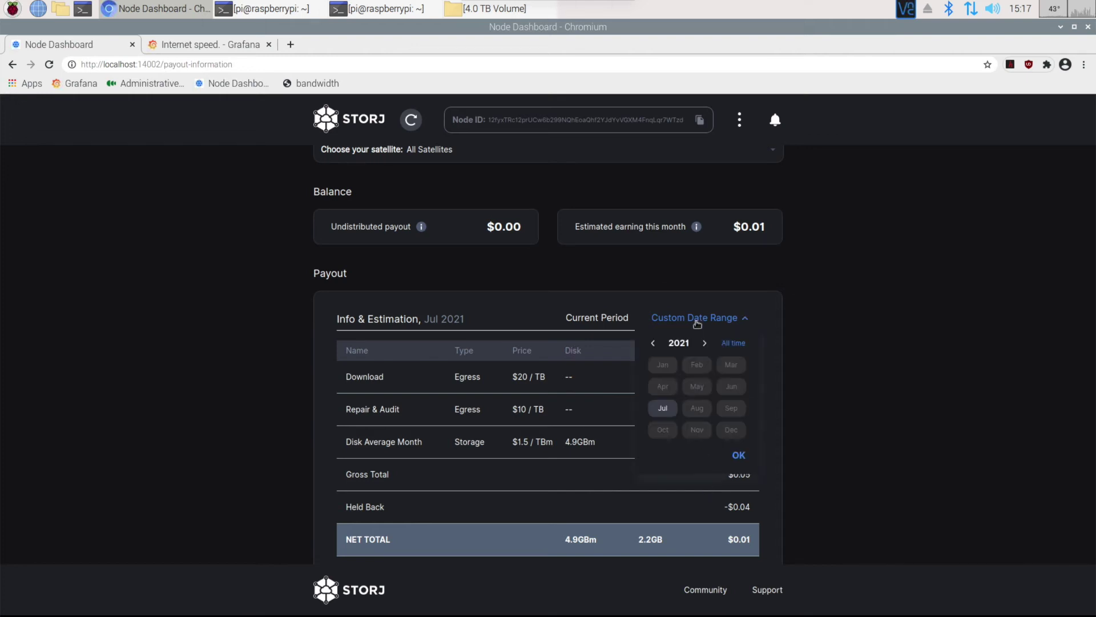
click(660, 411)
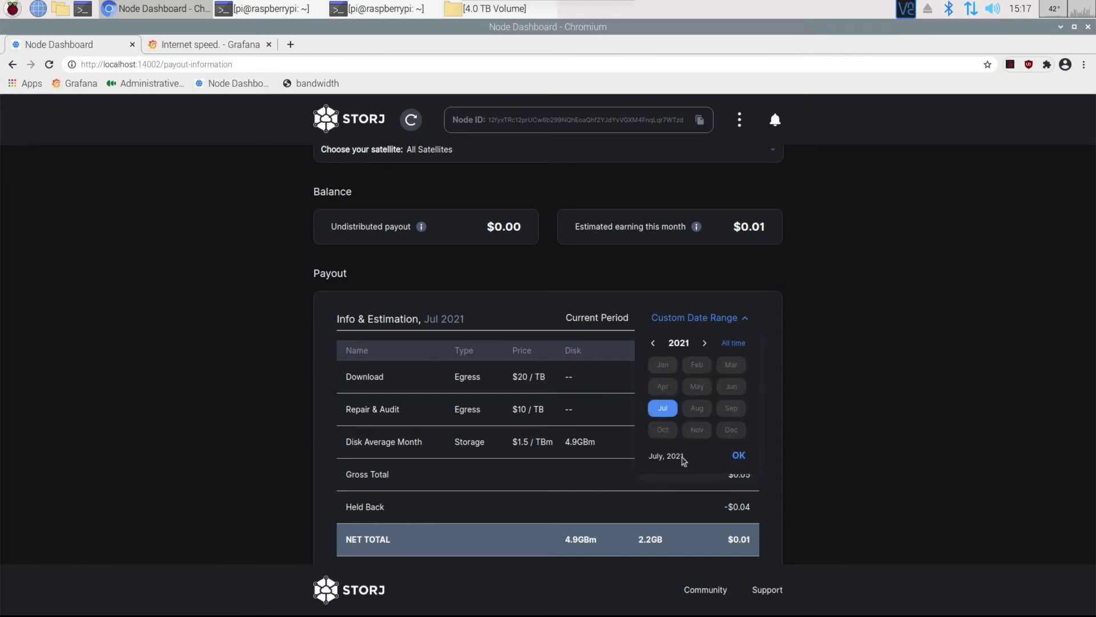
click(658, 411)
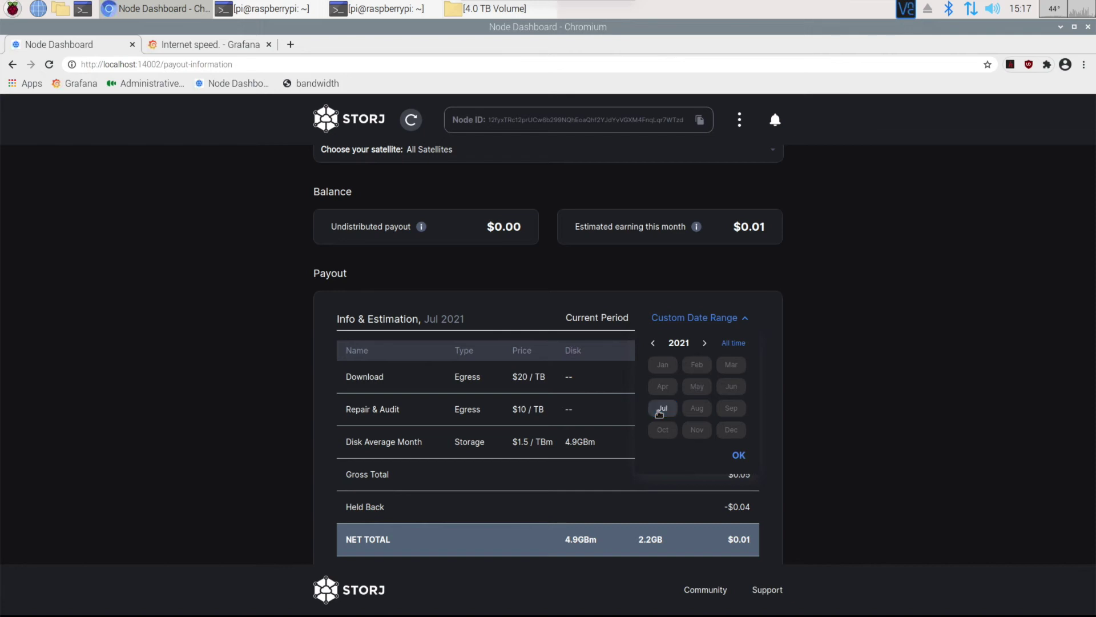
click(737, 456)
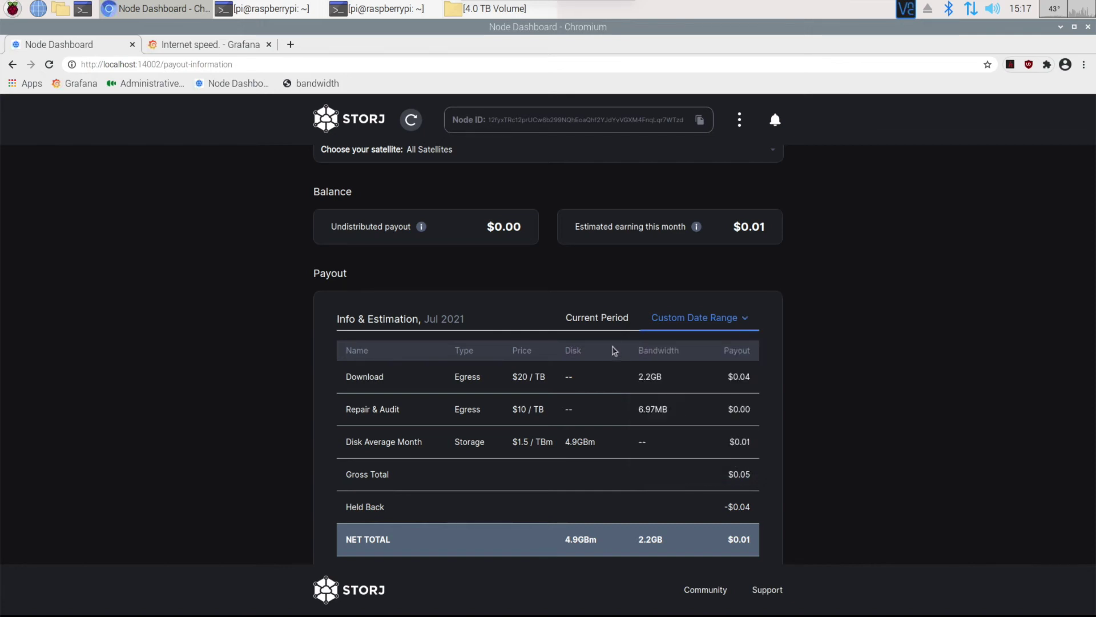
click(599, 321)
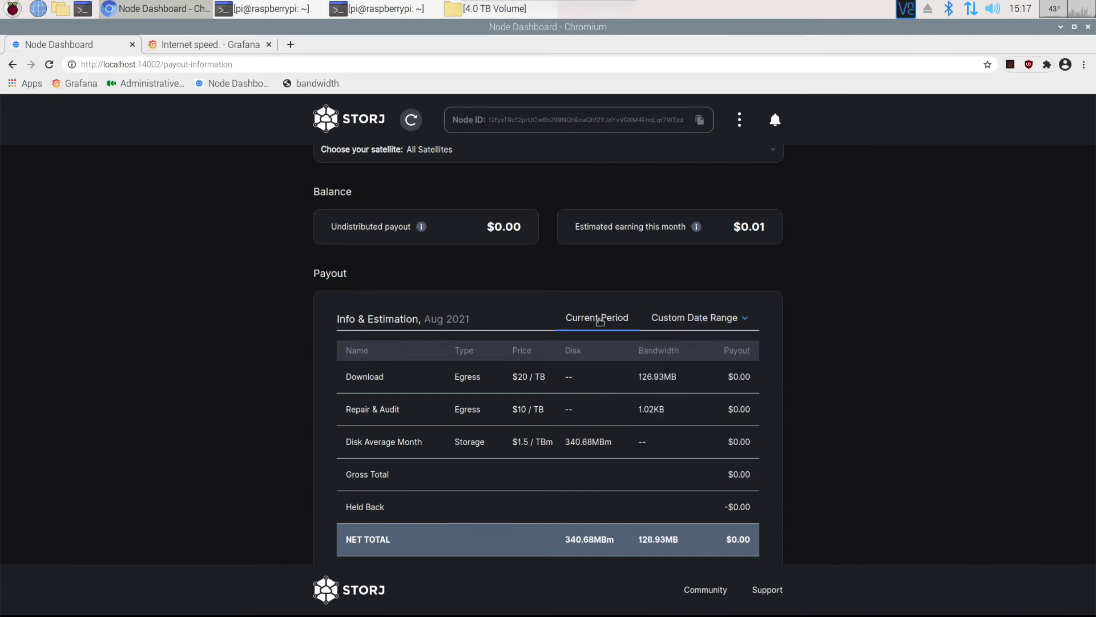
Set the custom range back to July 2021 ($0.05 gross, $0.01 net), then return to the main dashboard.
click(667, 327)
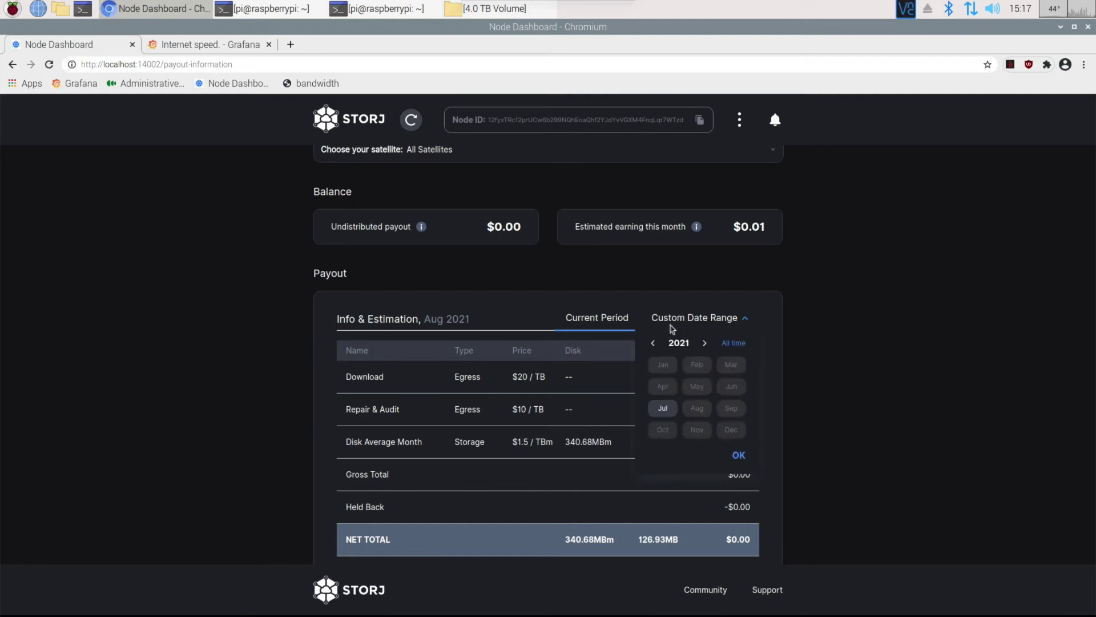
click(662, 408)
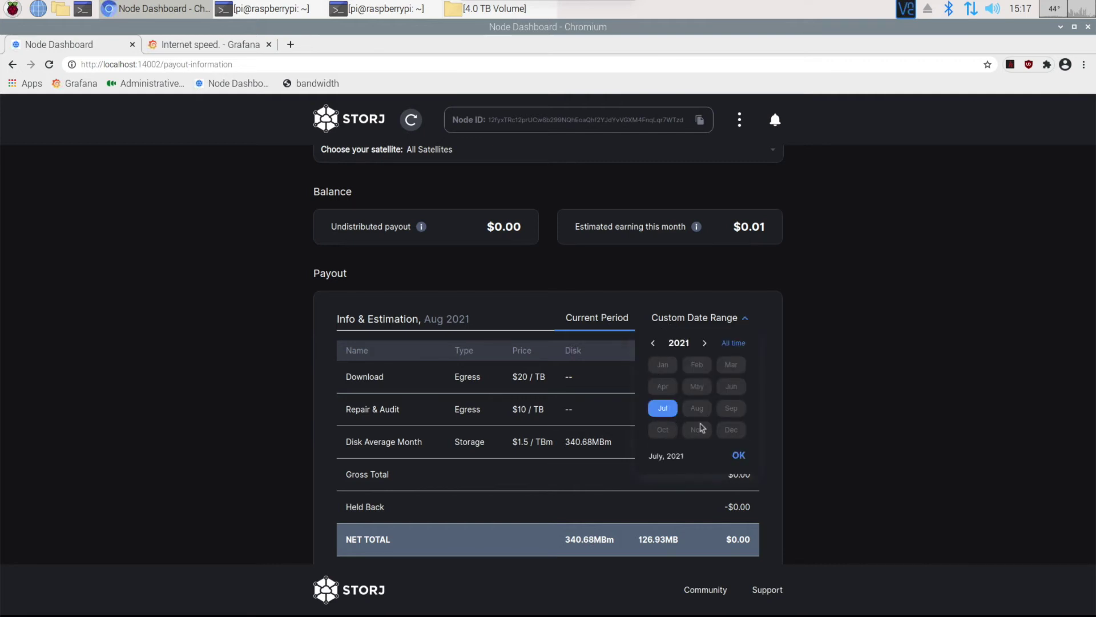
click(737, 461)
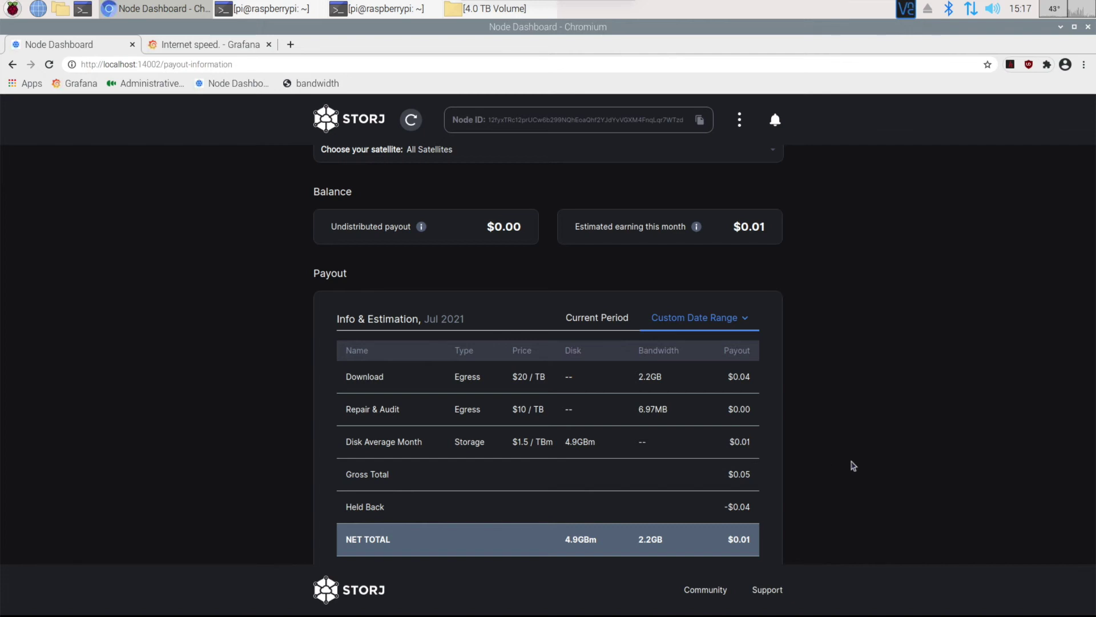
scroll(853, 466, down, 3)
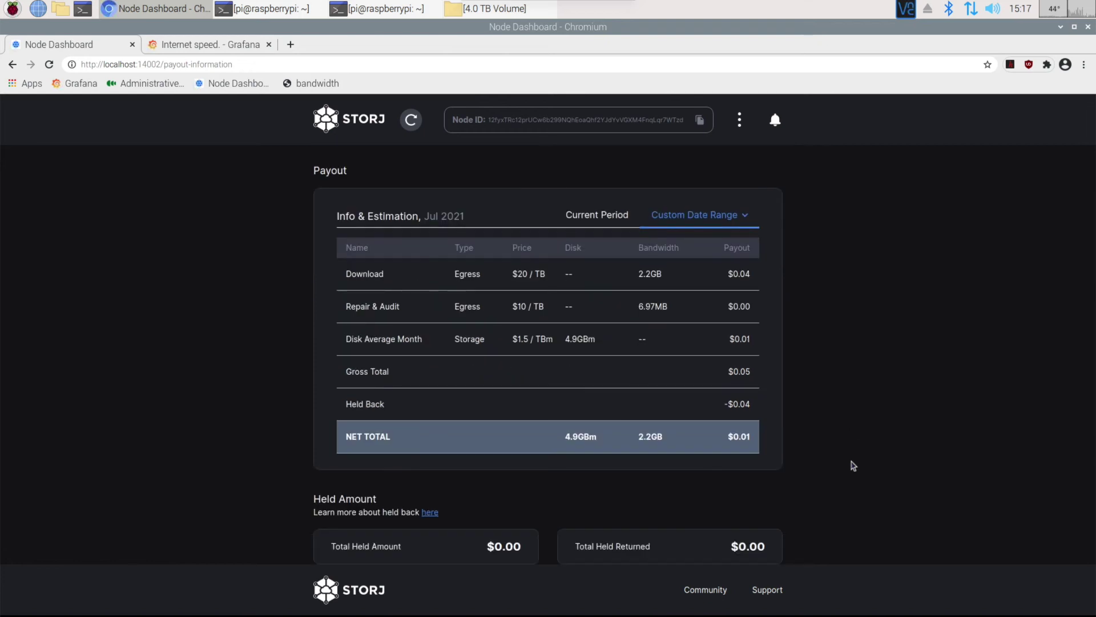
scroll(853, 465, up, 3)
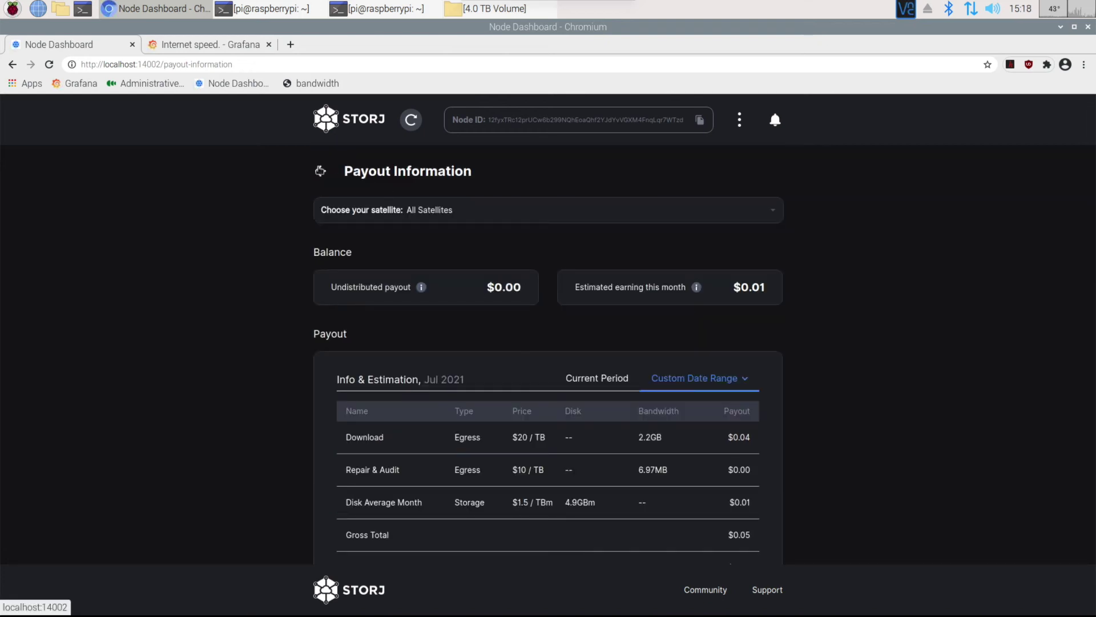
click(321, 171)
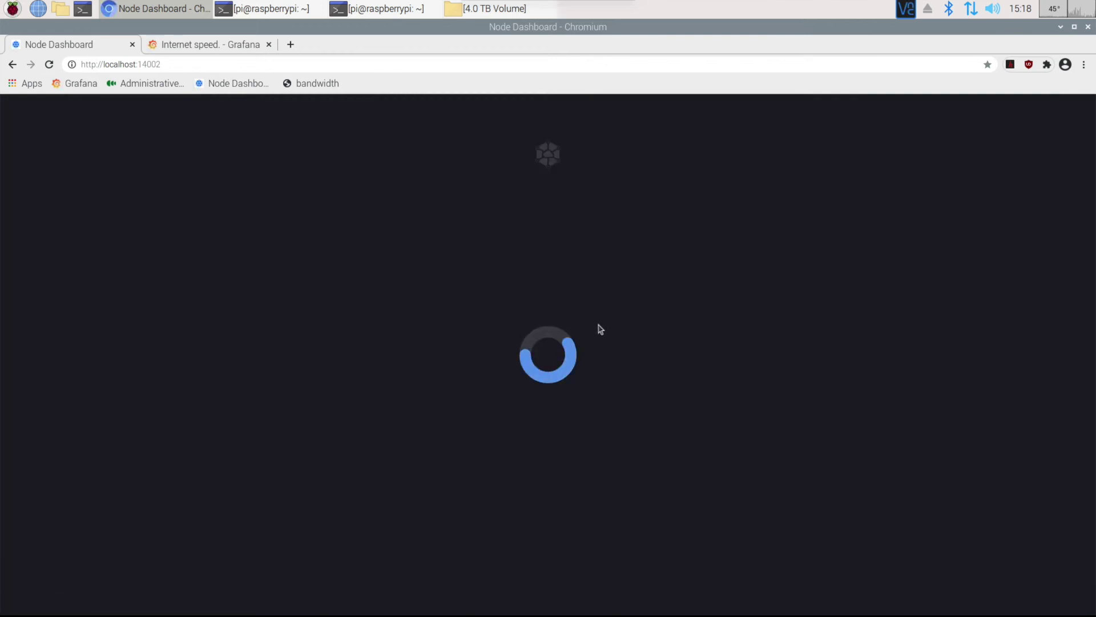
Scroll down to the bandwidth chart and toggle it between Egress, Ingress and total views.
scroll(847, 399, down, 1)
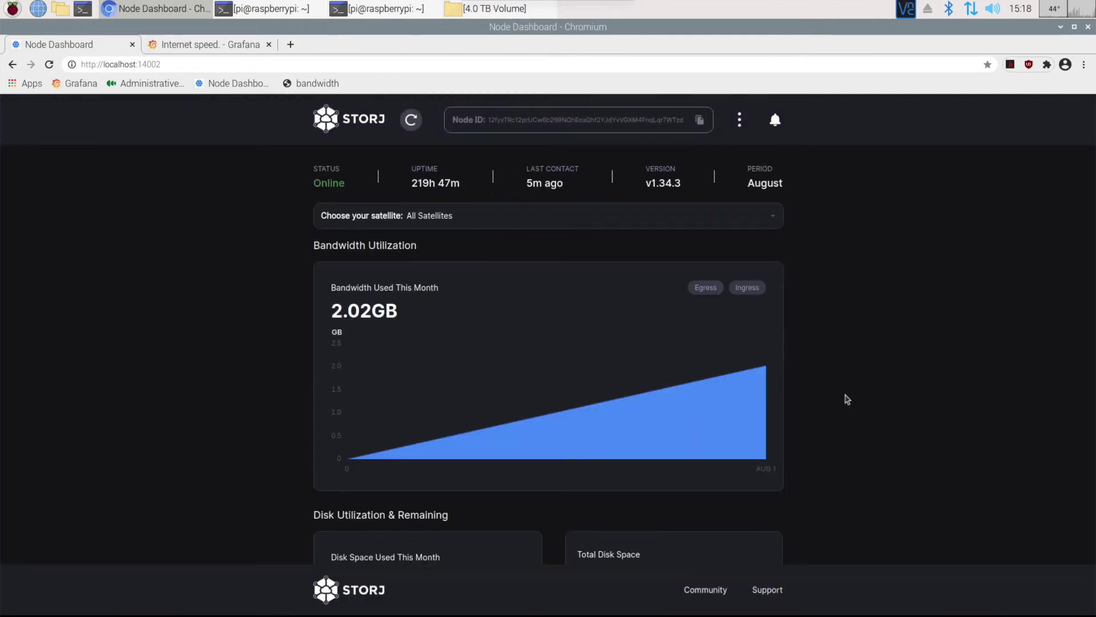
scroll(847, 399, down, 4)
scroll(847, 399, down, 5)
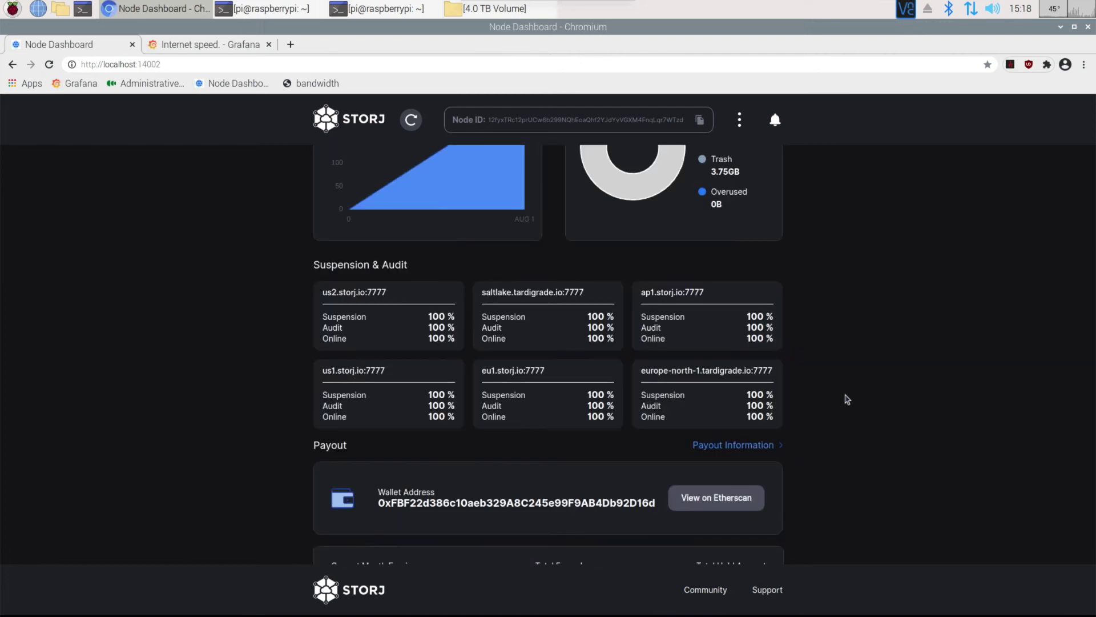
scroll(846, 399, down, 1)
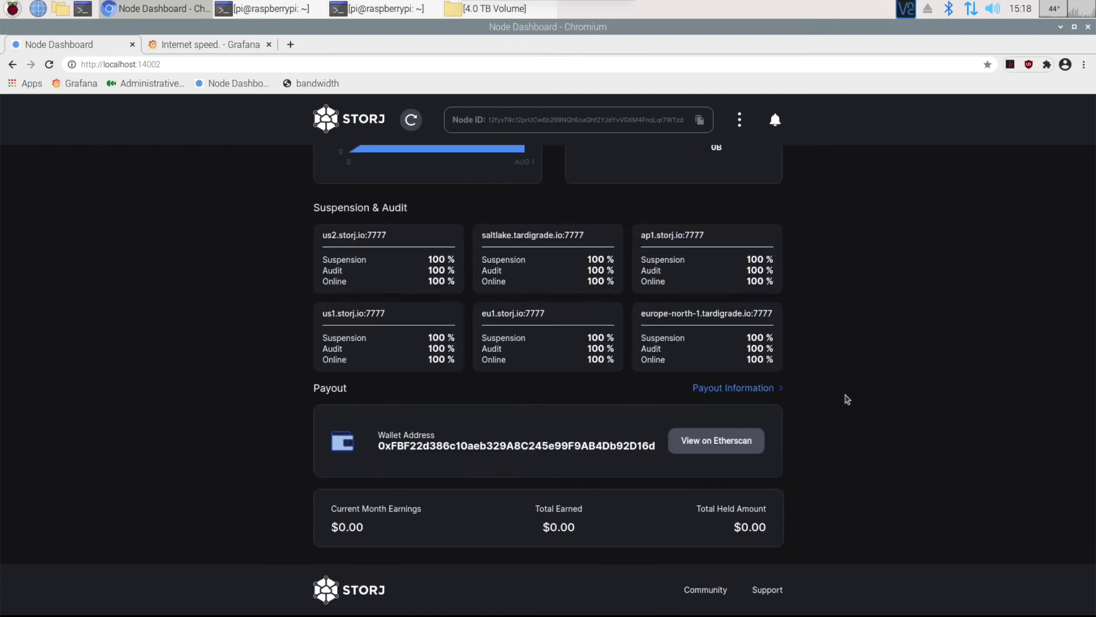
scroll(846, 399, up, 10)
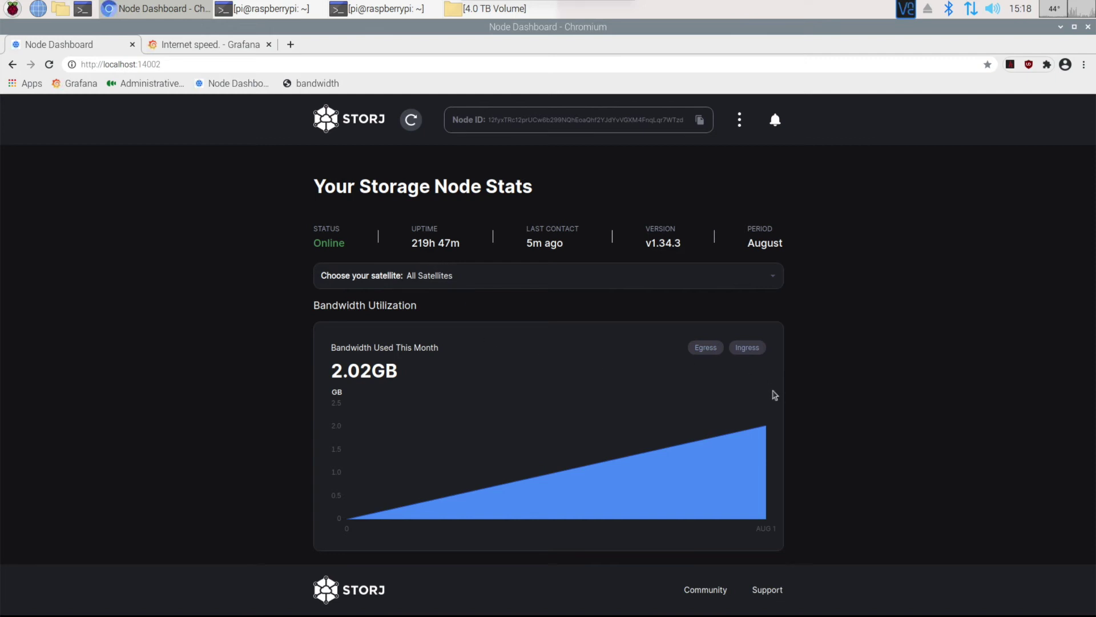
scroll(835, 408, down, 1)
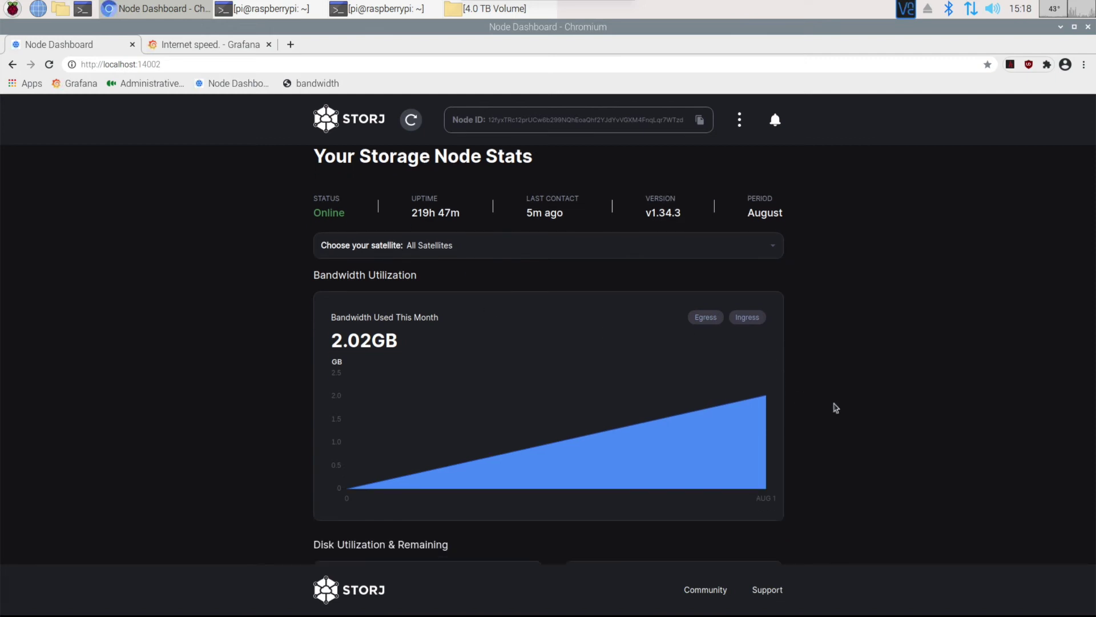
click(709, 319)
click(745, 320)
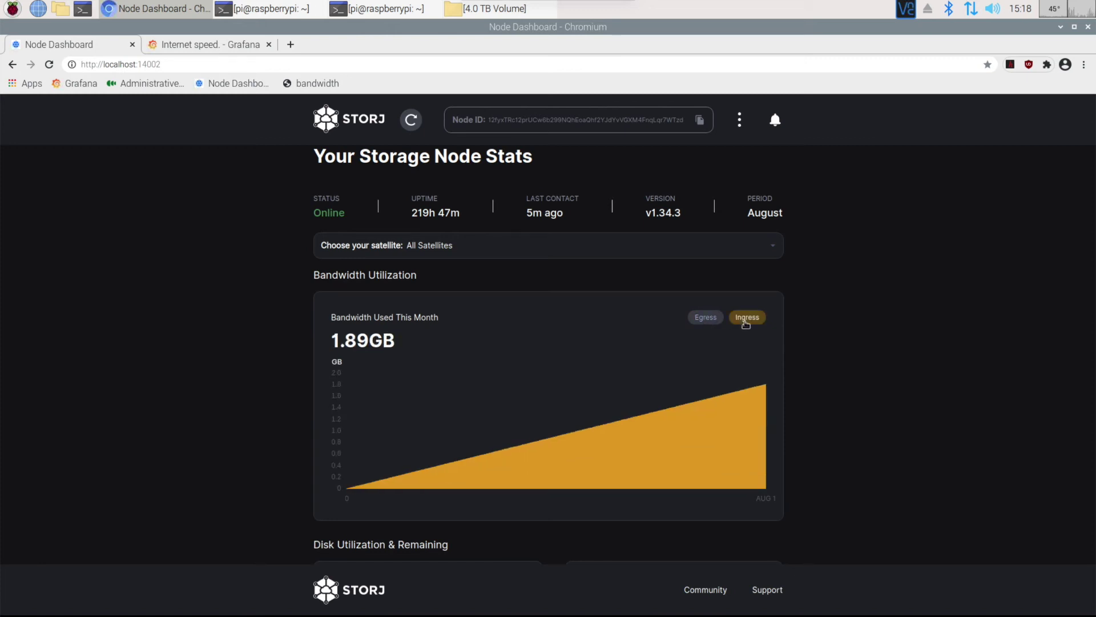
click(745, 322)
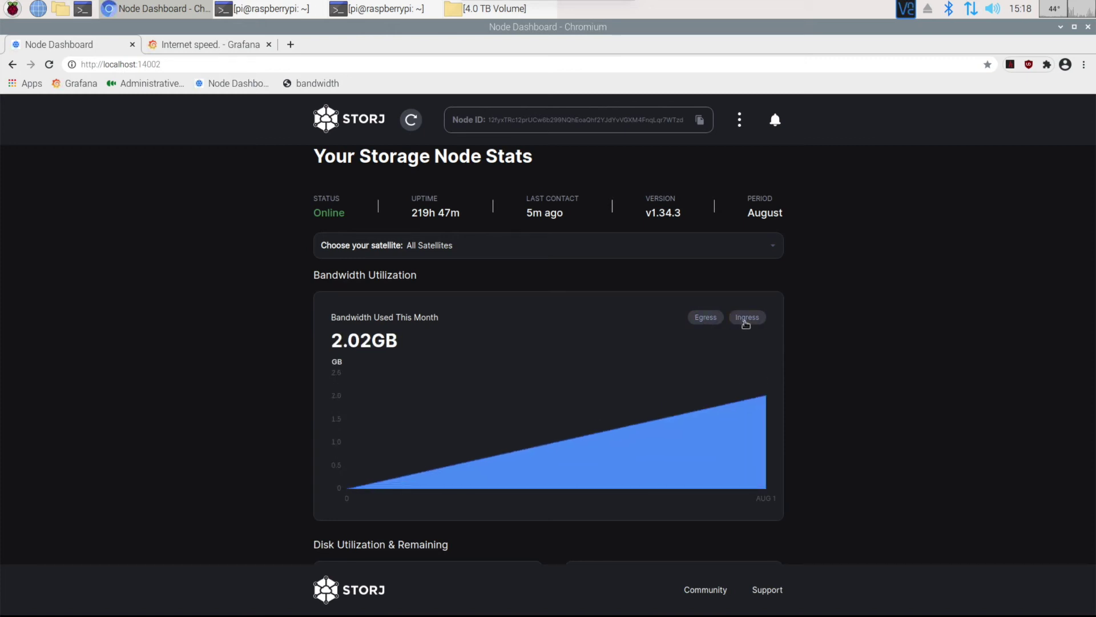
click(746, 322)
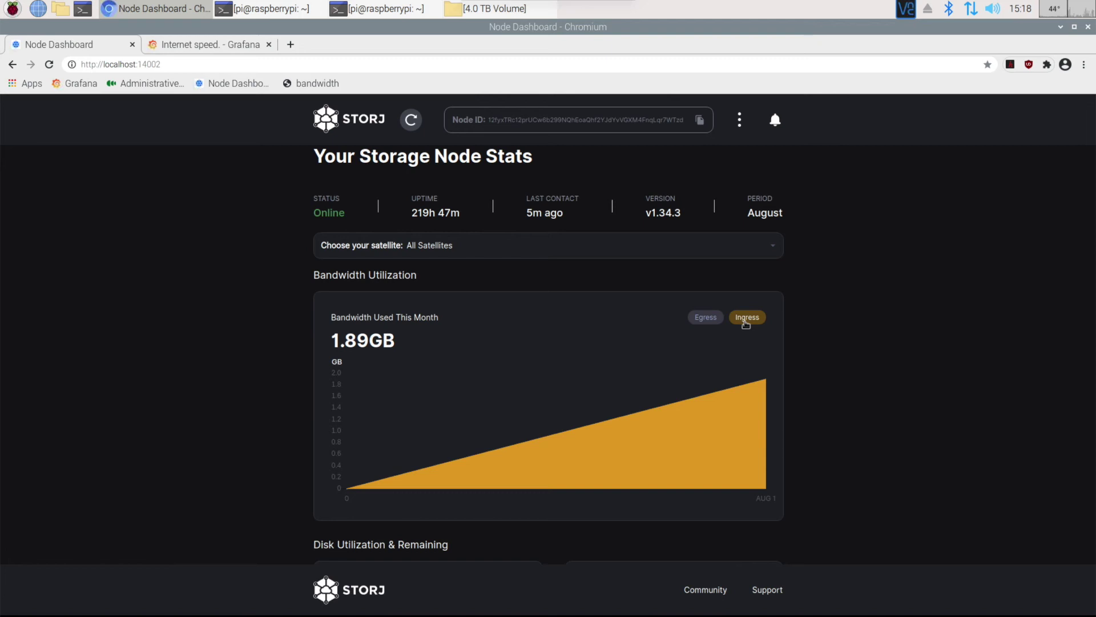
click(746, 320)
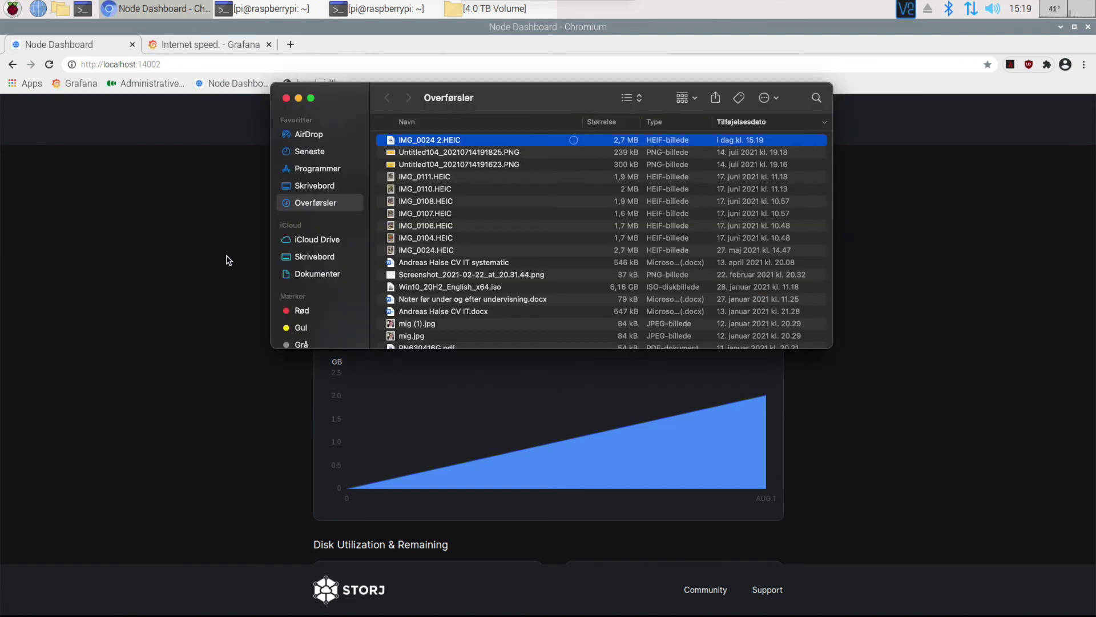
double_click(449, 143)
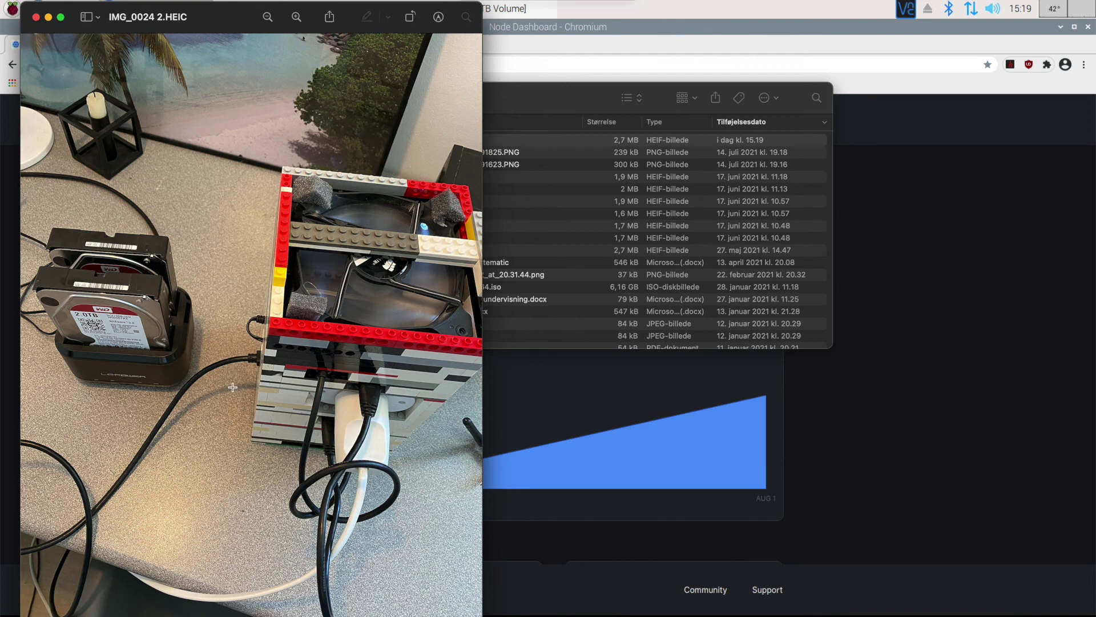
click(36, 18)
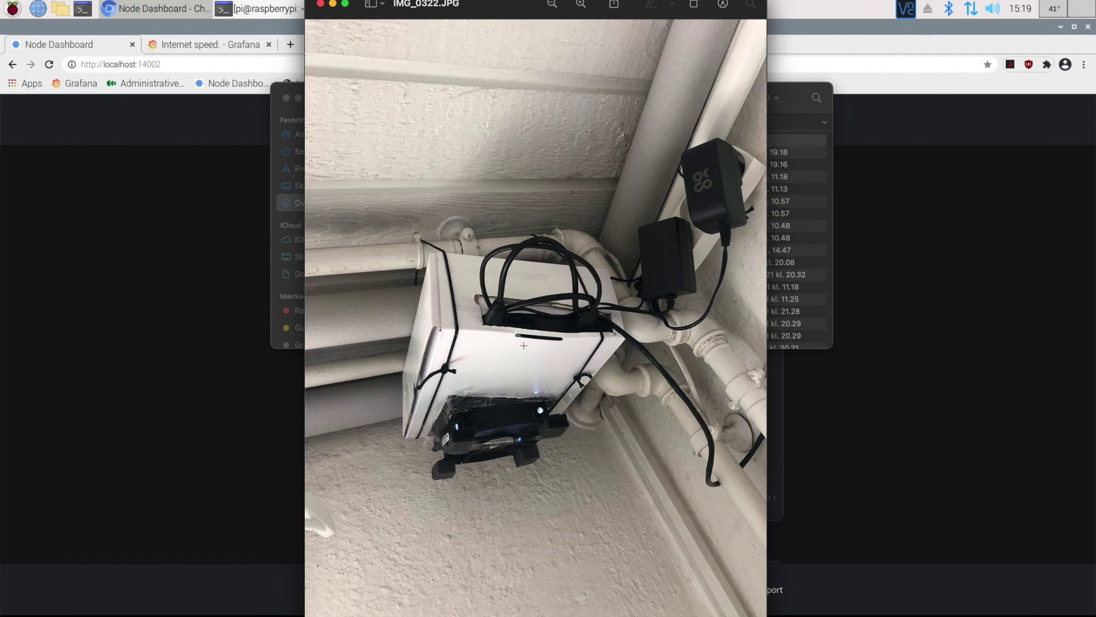
click(322, 6)
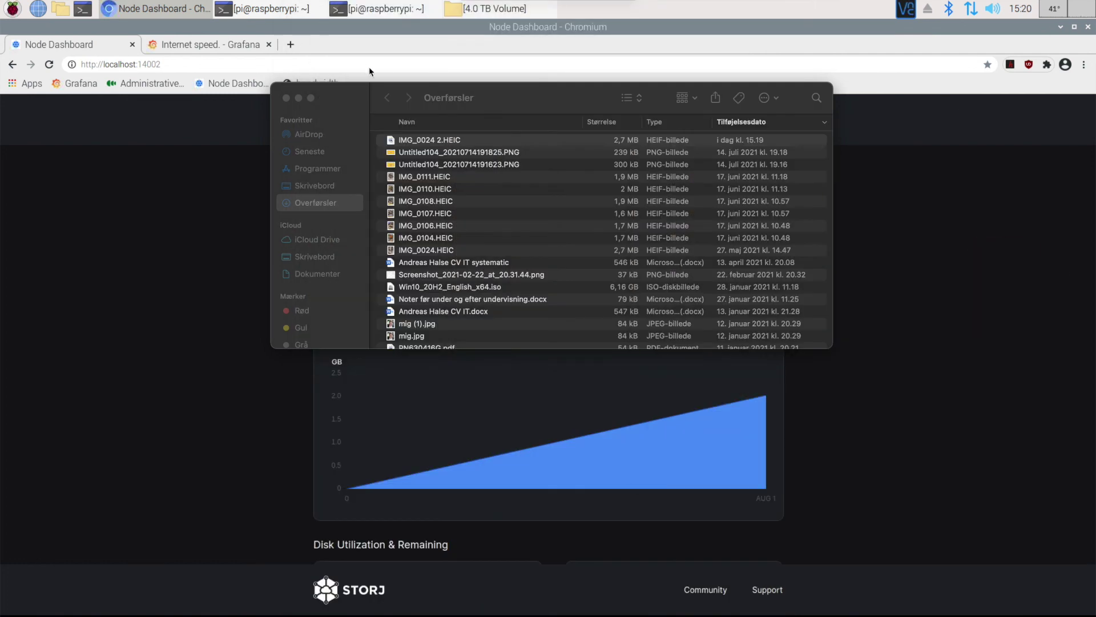
Close the Finder Downloads window and refresh the node stats (last contact 0m, 2.03GB used).
click(286, 98)
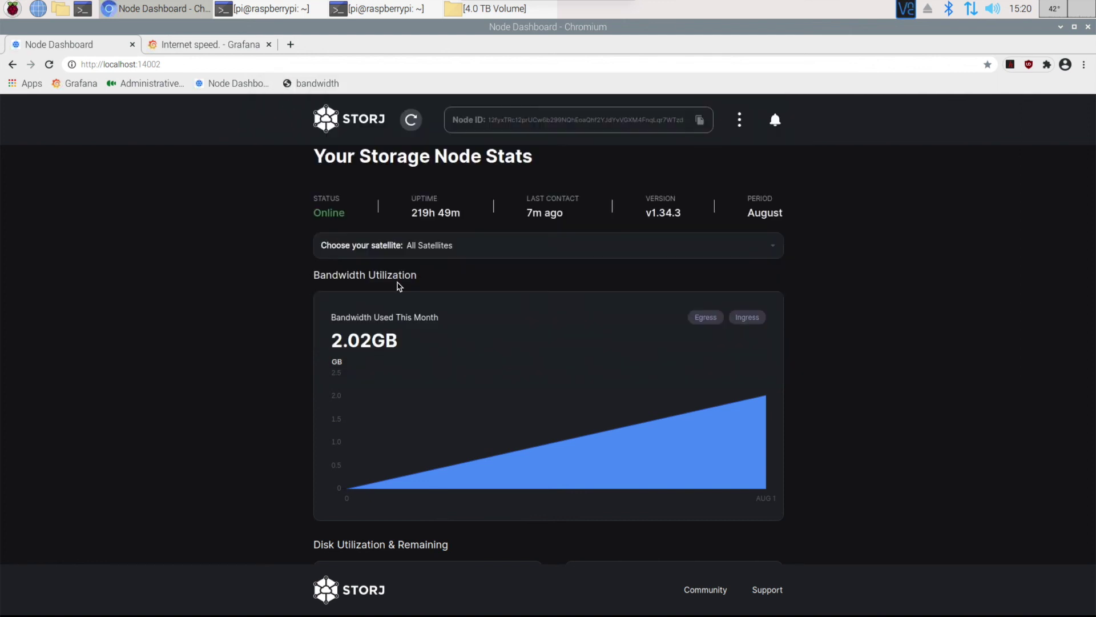
click(409, 108)
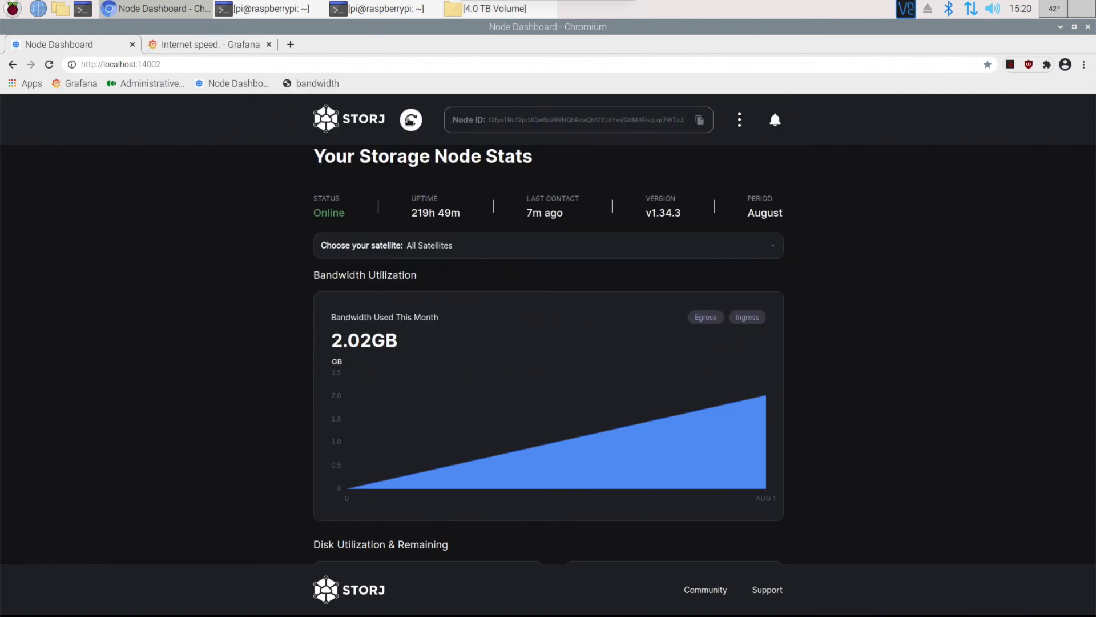